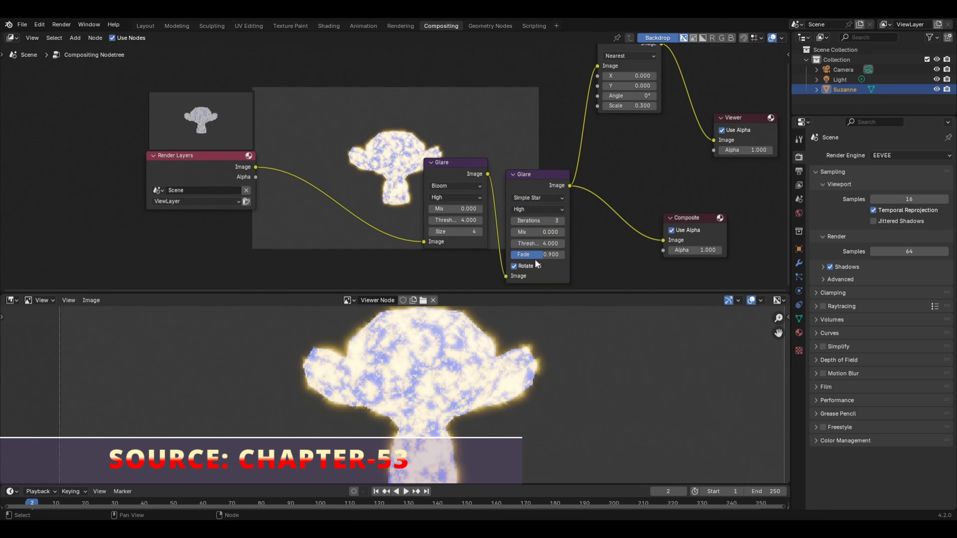
click(562, 219)
click(562, 219)
scroll(579, 344, down, 2)
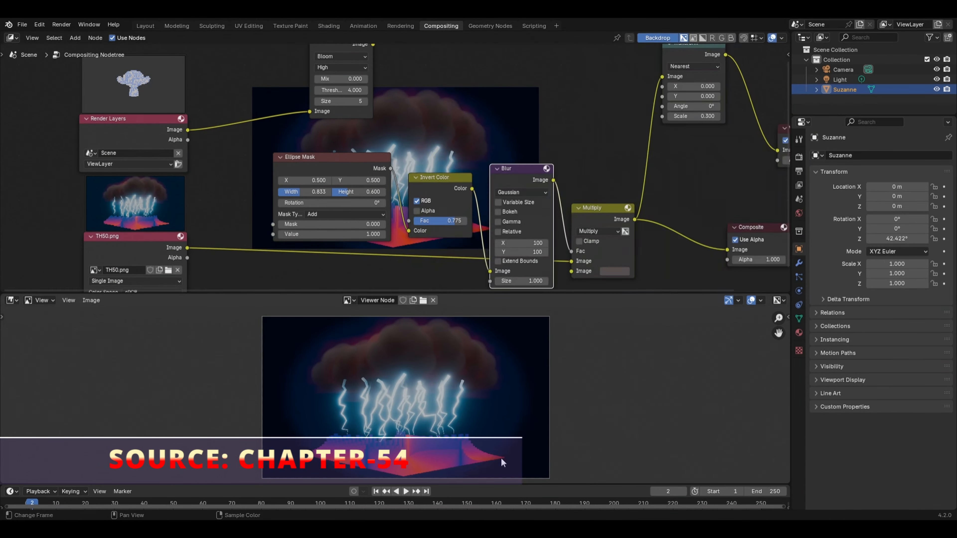
drag(522, 166, 521, 139)
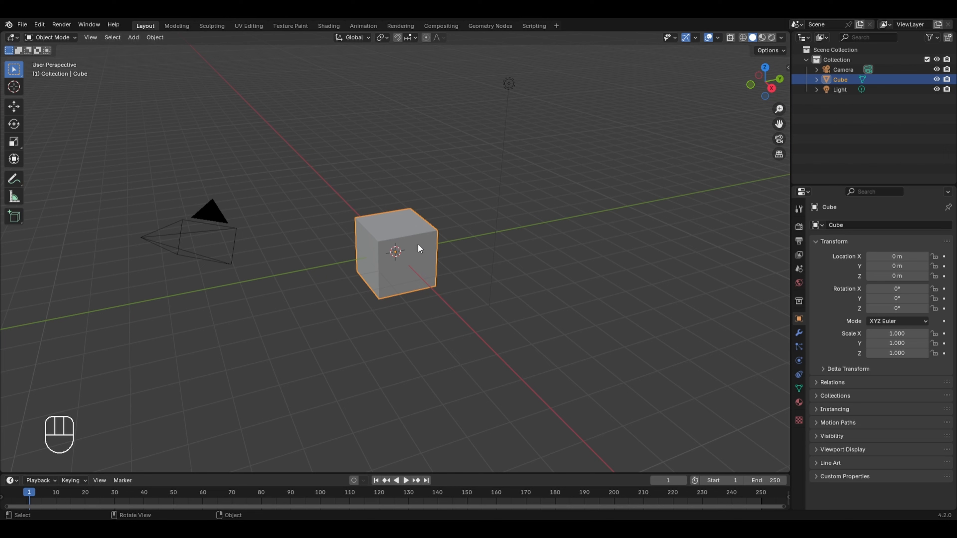
Step: Delete the default cube and add a Monkey mesh in its place
key(x)
click(418, 236)
key(shift+a)
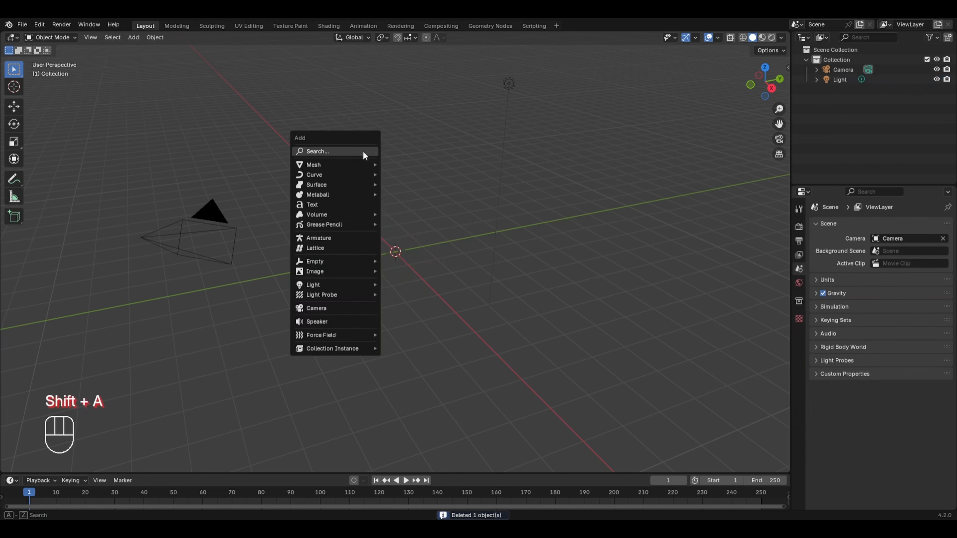
mouse_move(326, 164)
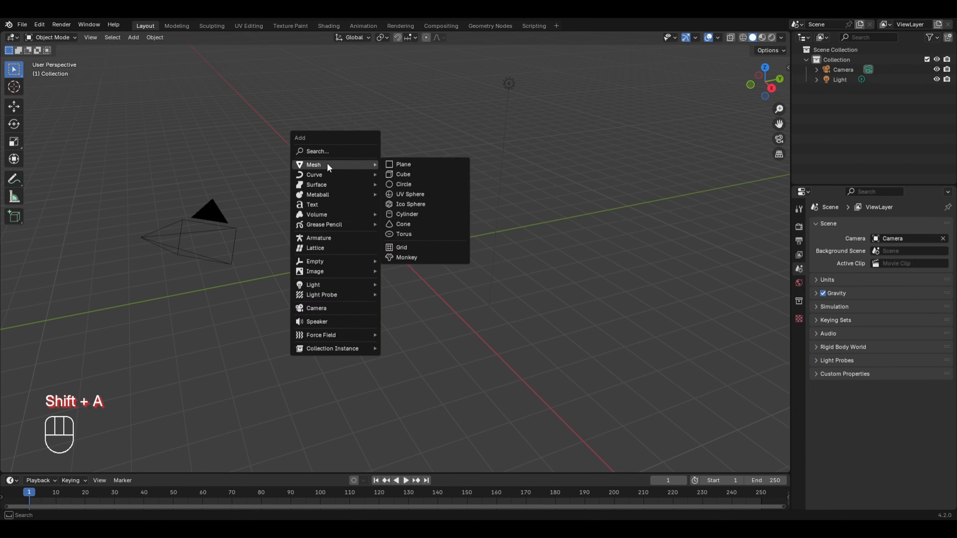
click(413, 257)
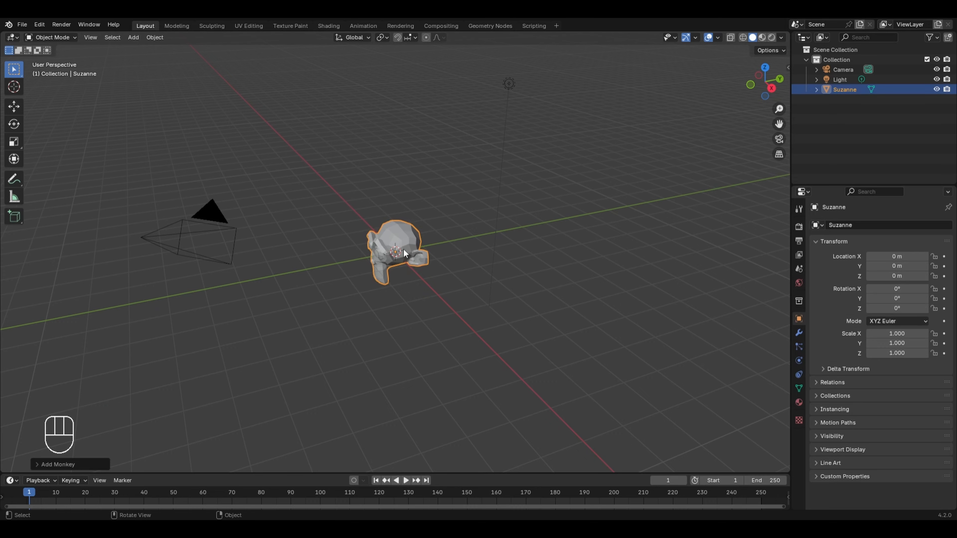
Step: Rotate the monkey about 48.9° around Z to face the camera, and lower the camera's angle with the camera locked to the view
key(KP_0)
key(r)
key(z)
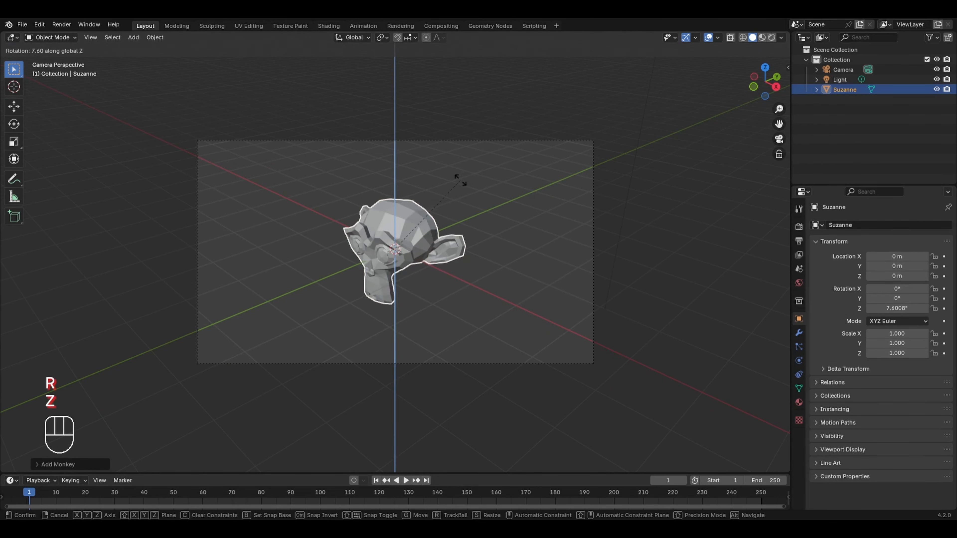
click(400, 146)
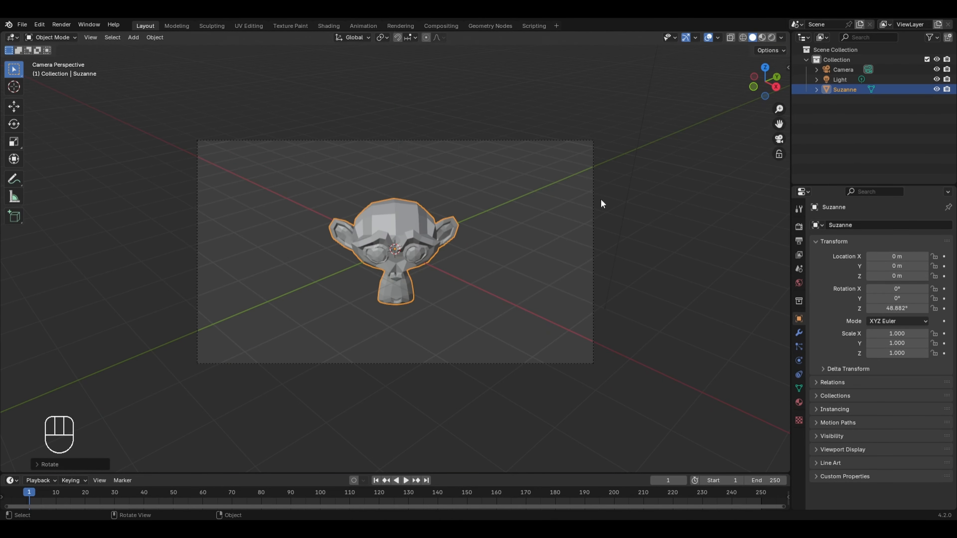
click(779, 155)
middle_drag(567, 210, 606, 173)
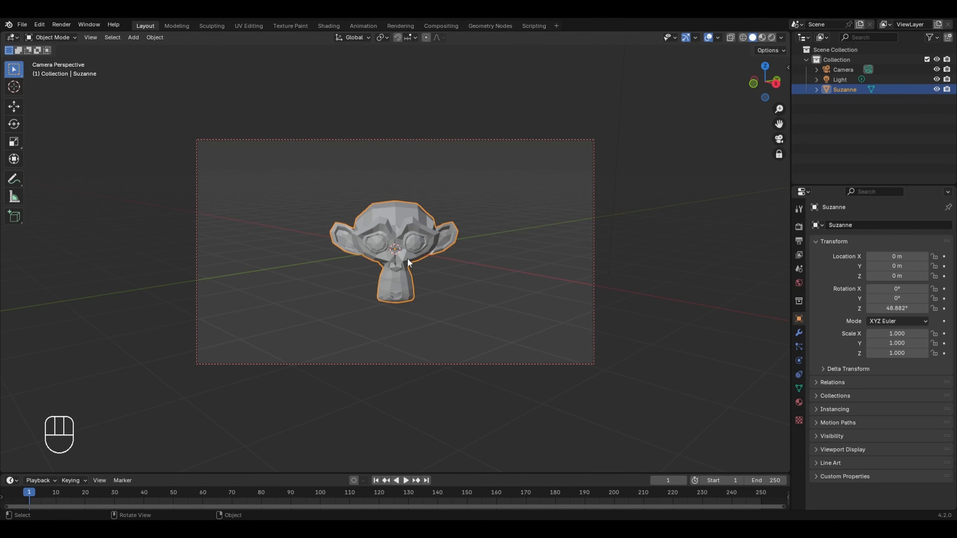
Step: Duplicate the monkey to its right in the camera view and rotate the copy about -20° around Z
key(shift+d)
click(540, 257)
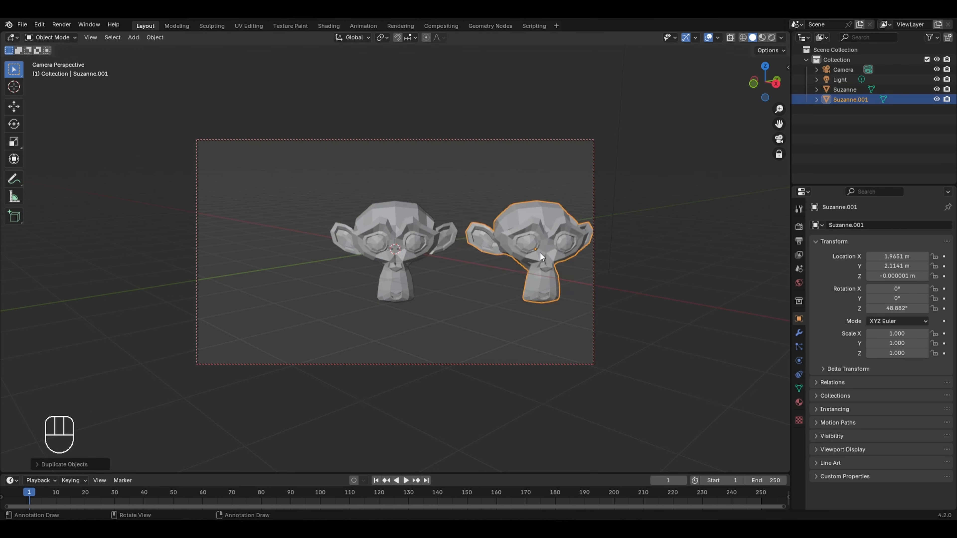
key(r)
key(z)
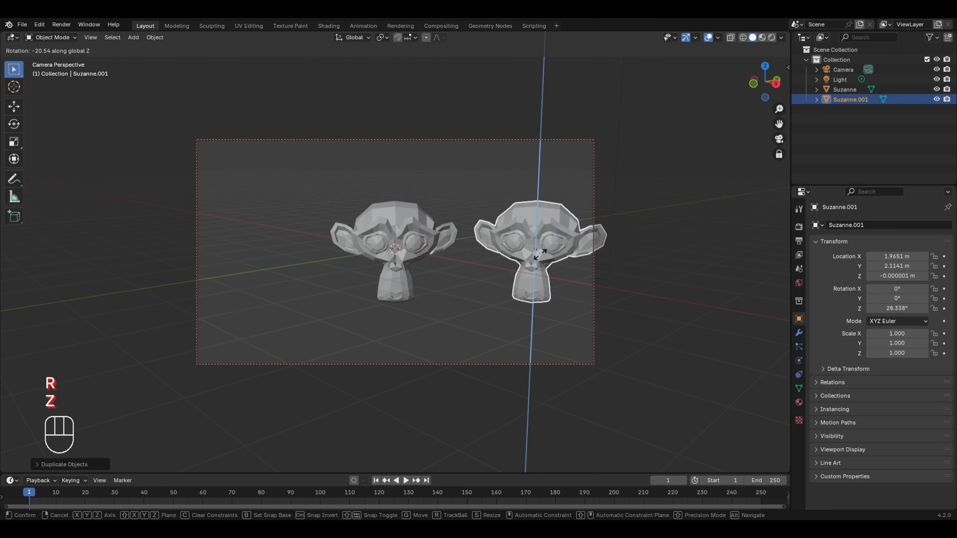
click(404, 227)
Step: Duplicate the middle monkey to its left in the camera view and rotate the copy about 26° around Z
click(430, 228)
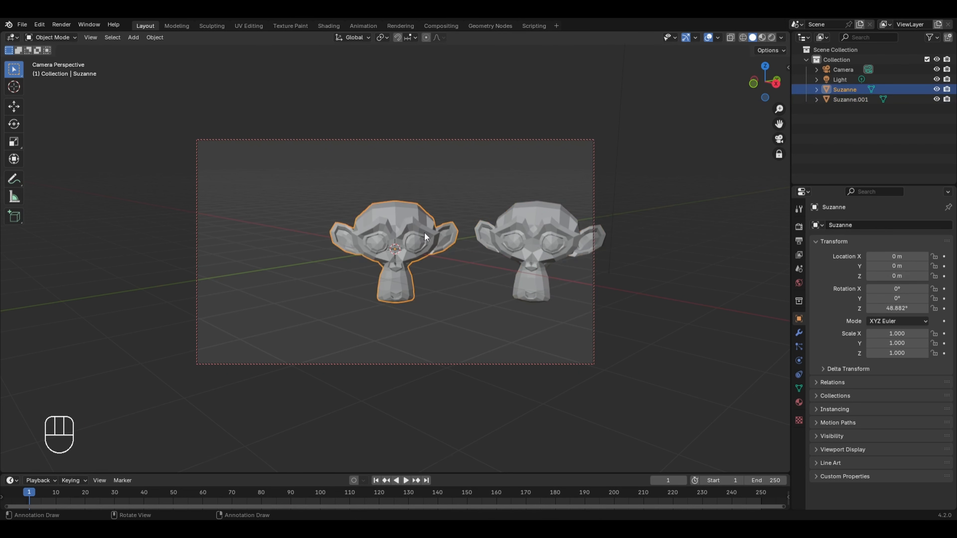
key(shift+d)
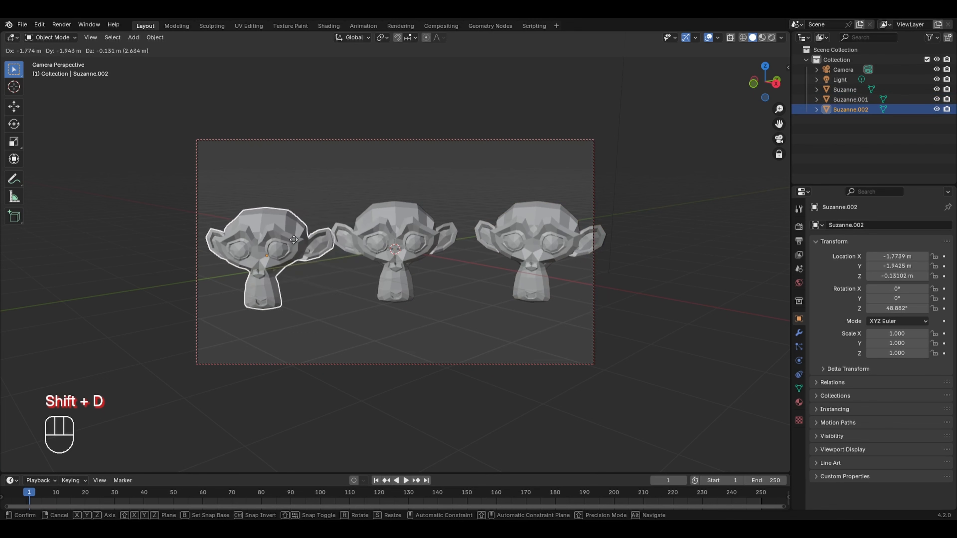
click(288, 238)
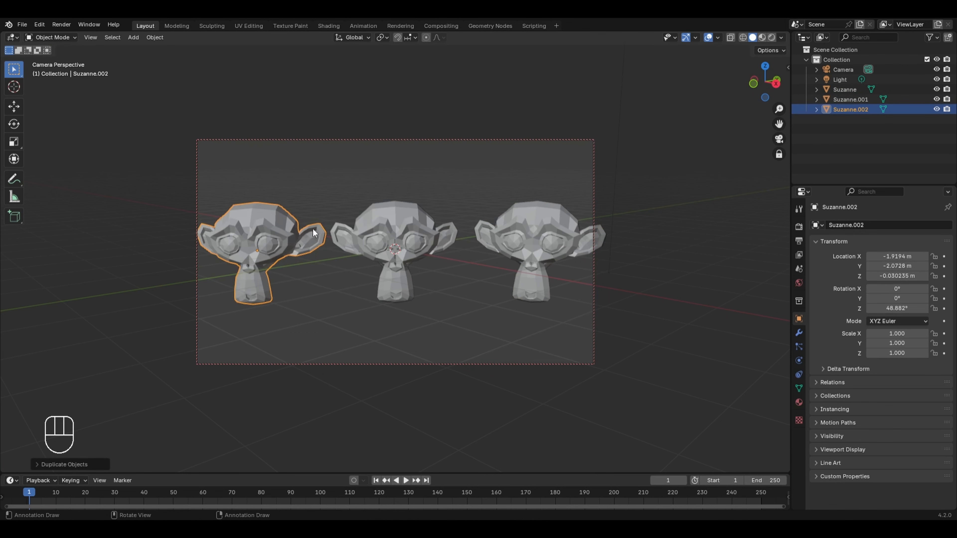
key(r)
key(z)
click(469, 213)
Step: Pull the camera back to frame all three monkeys with margin and unlock it from the view
ctrl+middle_drag(469, 213, 461, 228)
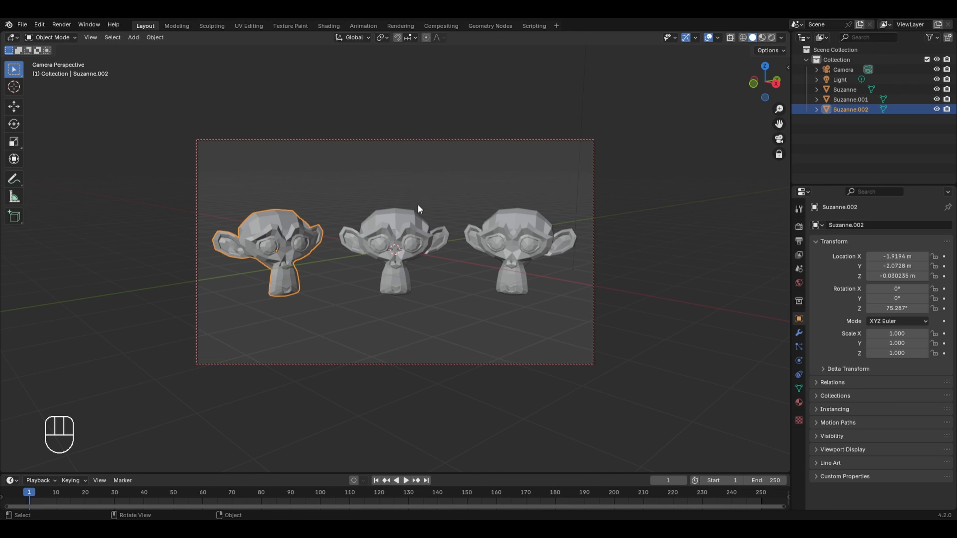
click(779, 155)
Step: Add a Plane mesh and move it about 1.1 m down along Z, under the monkeys
middle_drag(345, 174, 389, 173)
key(shift+a)
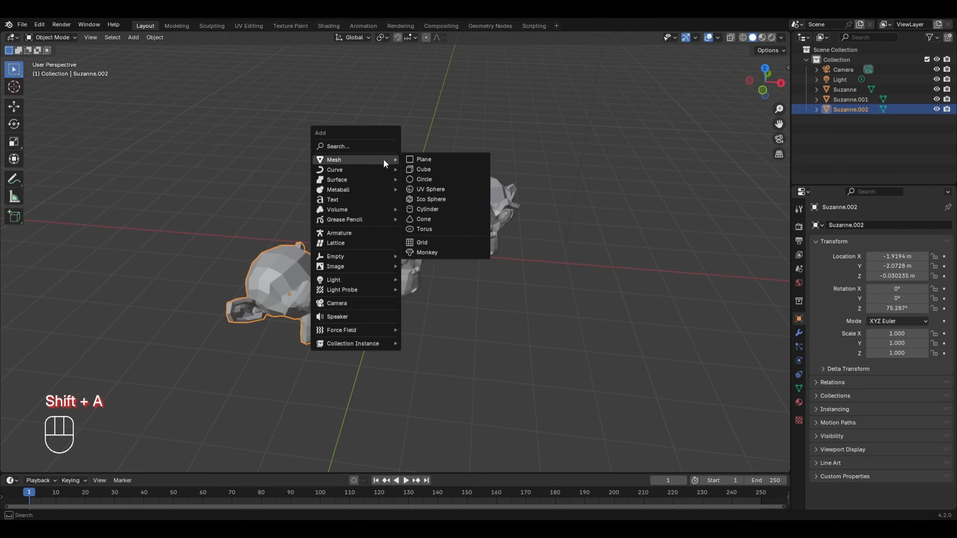
click(412, 159)
key(g)
key(z)
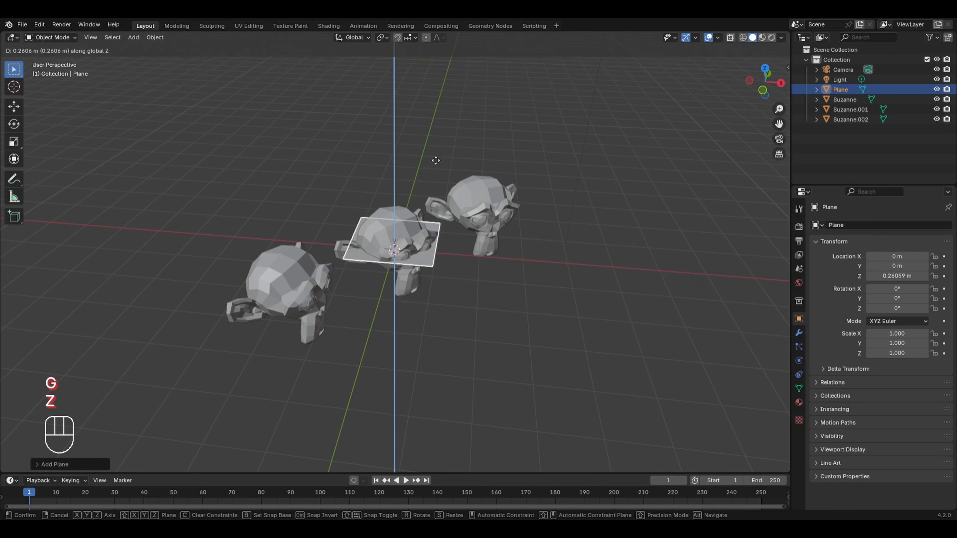
click(416, 211)
Step: Scale the plane's geometry by 20 in Edit Mode to form a large floor
key(Tab)
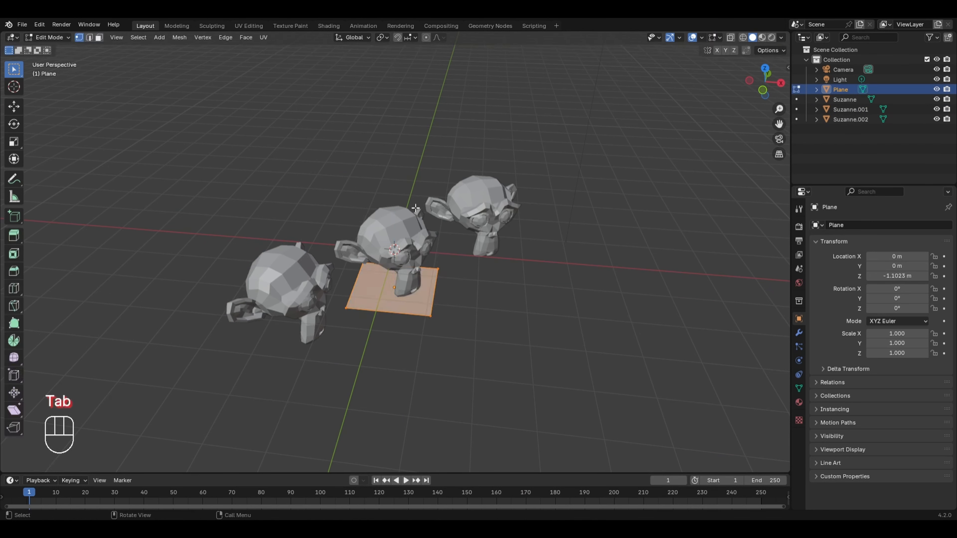
key(s)
key(KP_2)
key(KP_0)
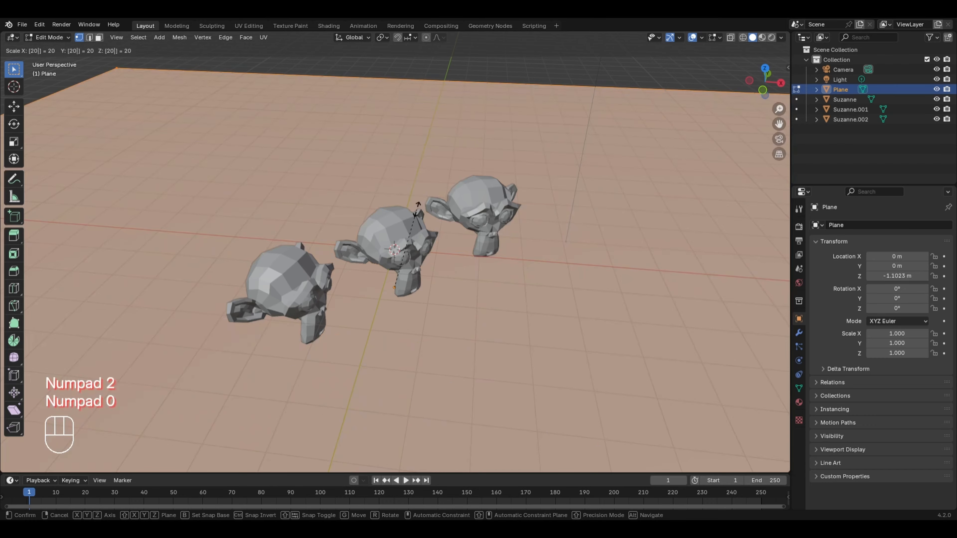
key(KP_Enter)
key(KP_0)
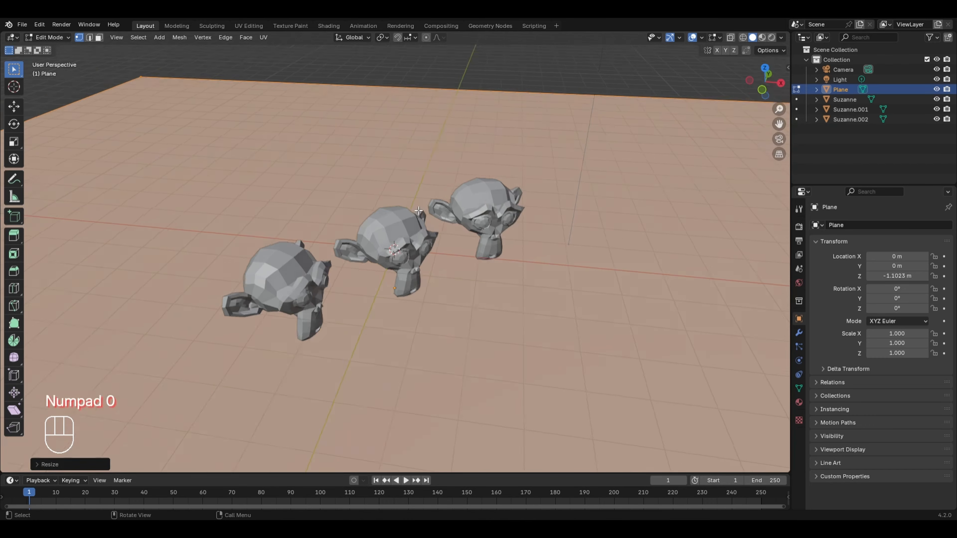
Step: Extrude the floor's two edges behind the monkeys upward along Z to form two back walls
middle_drag(429, 204, 375, 231)
scroll(375, 230, down, 2)
key(2)
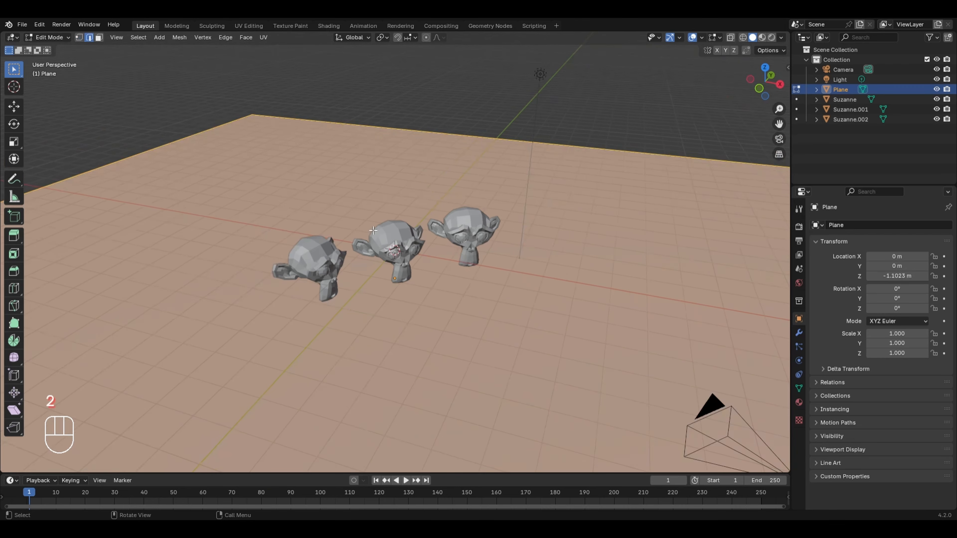
drag(214, 91, 232, 155)
shift+drag(303, 101, 348, 172)
key(e)
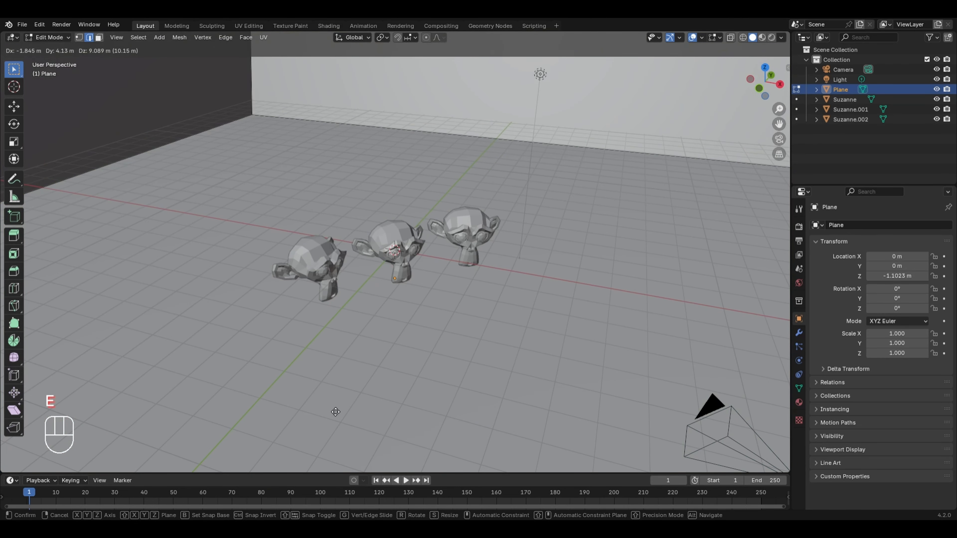
key(z)
click(335, 405)
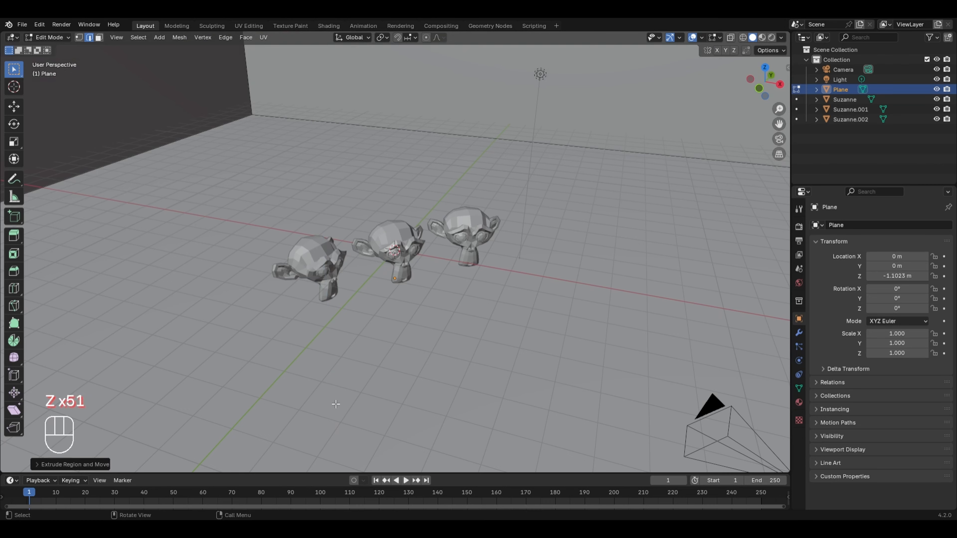
Step: Bevel the vertical wall corner and the two floor-to-wall edges with multiple segments to round the backdrop
key(KP_0)
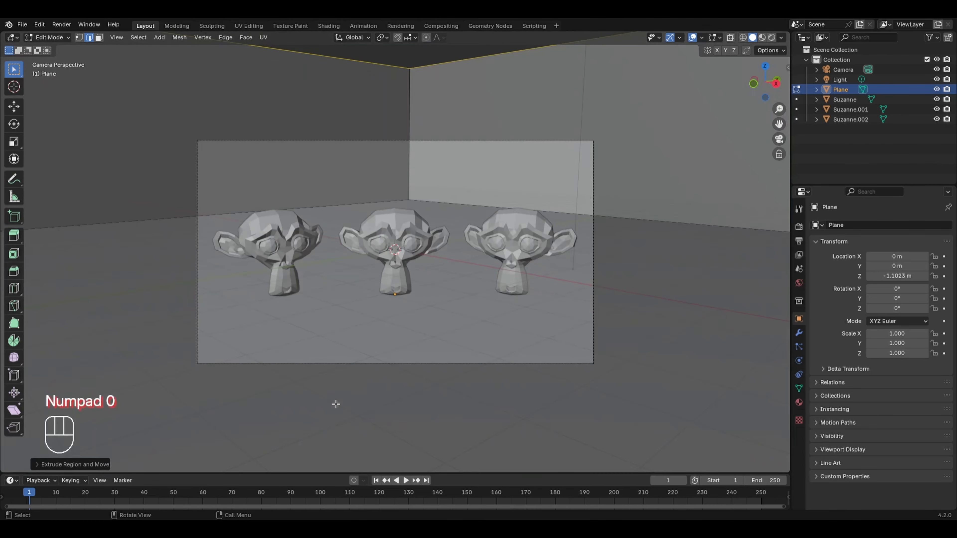
click(356, 203)
shift+click(417, 203)
shift+click(399, 182)
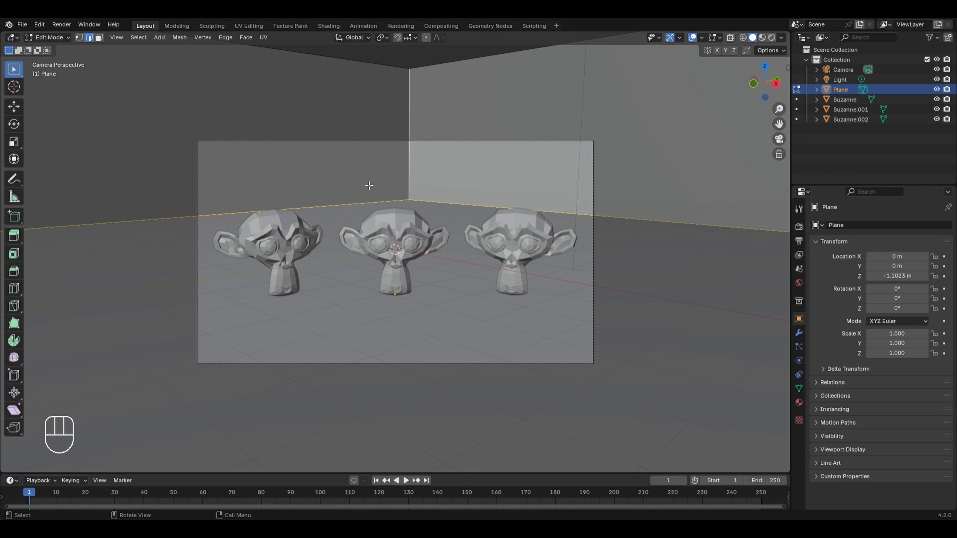
key(ctrl+b)
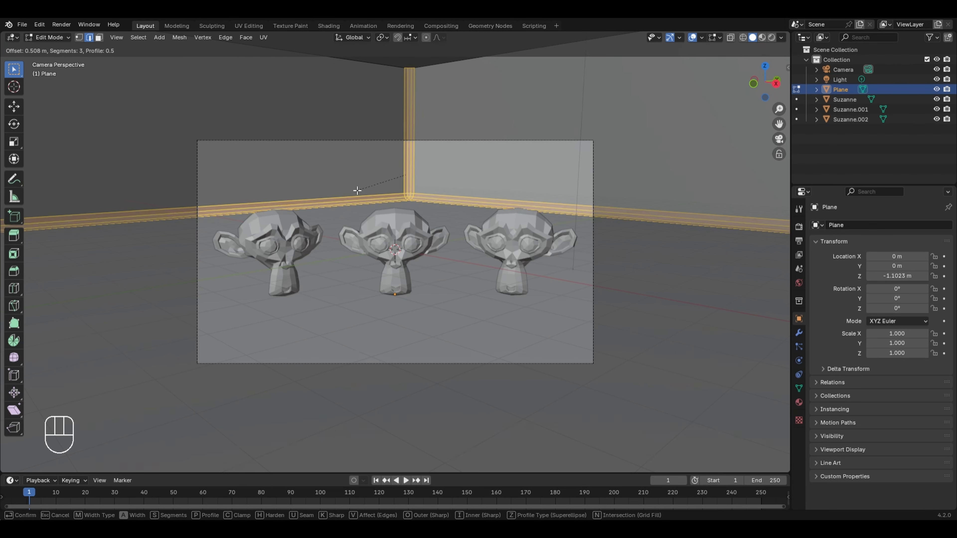
scroll(357, 190, up, 2)
click(336, 182)
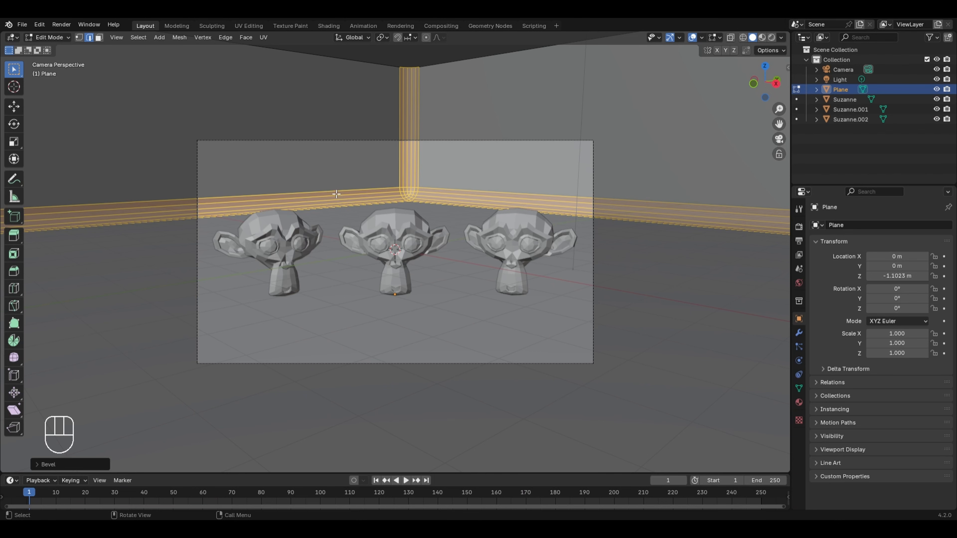
Step: Return to Object Mode and apply Shade Auto Smooth to the floor-and-wall backdrop
key(Tab)
key(ctrl+z)
right_click(320, 186)
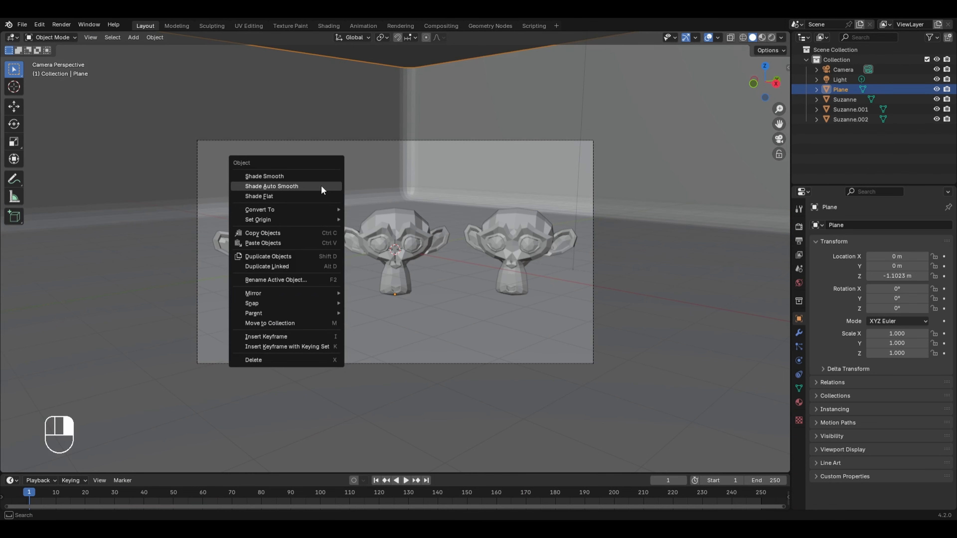
click(321, 187)
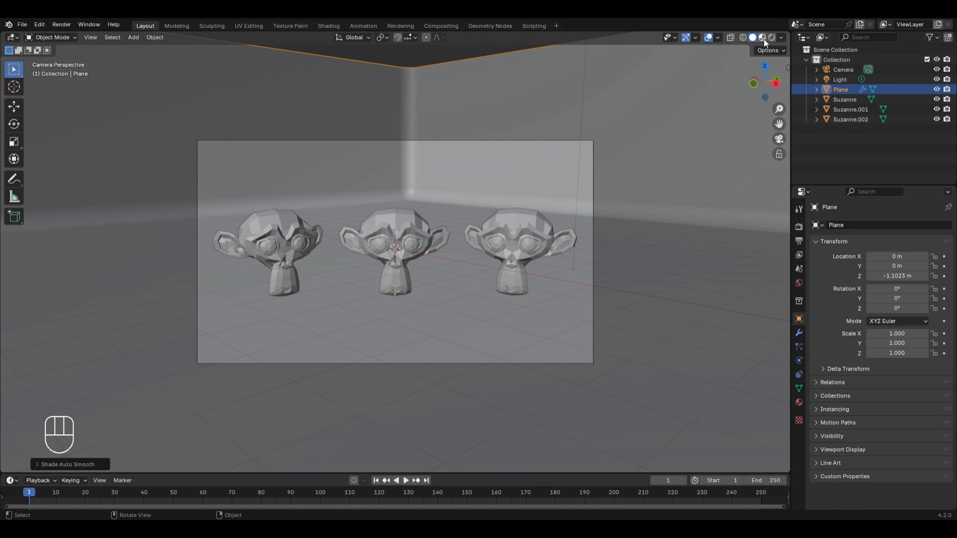
Step: Switch to rendered shading and duplicate the light in top view to about X -0.08 m, Y -5.76 m
click(772, 37)
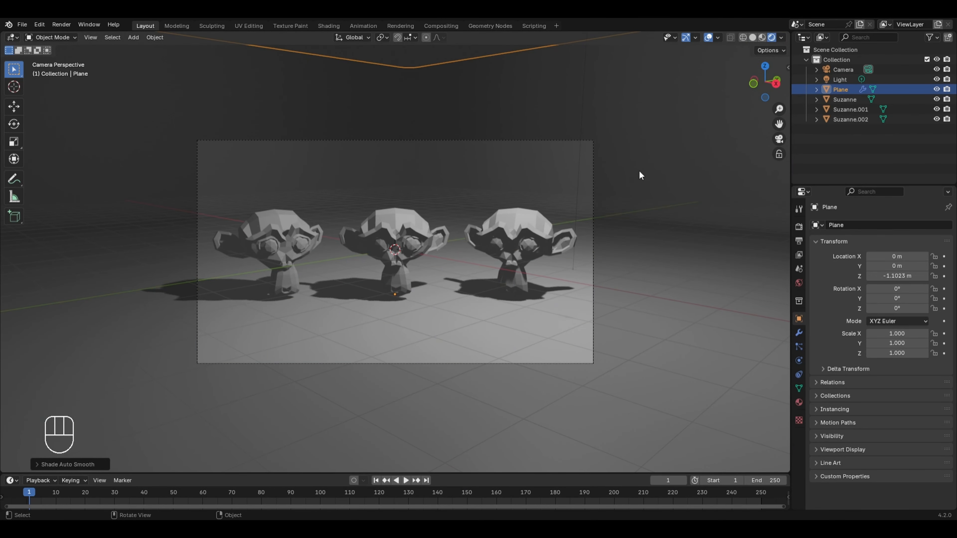
key(KP_7)
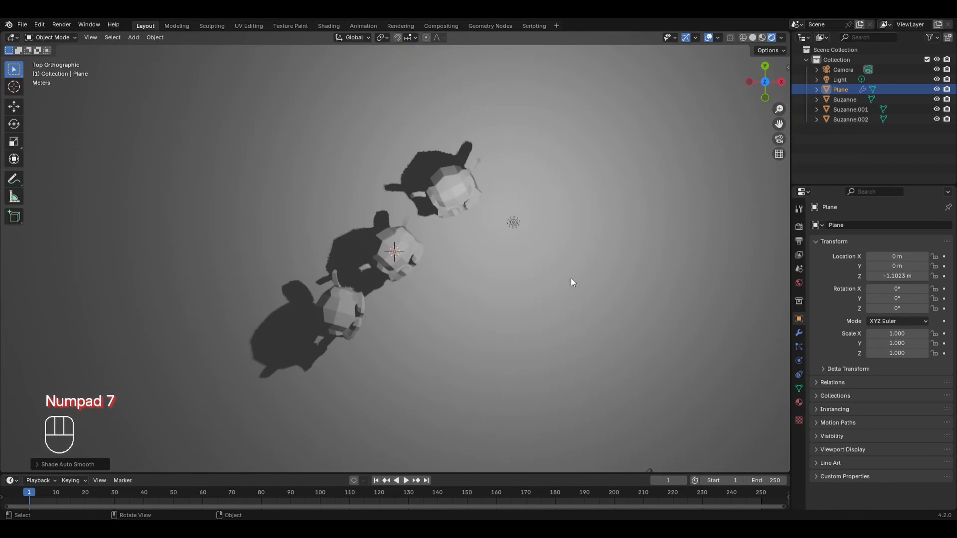
click(513, 223)
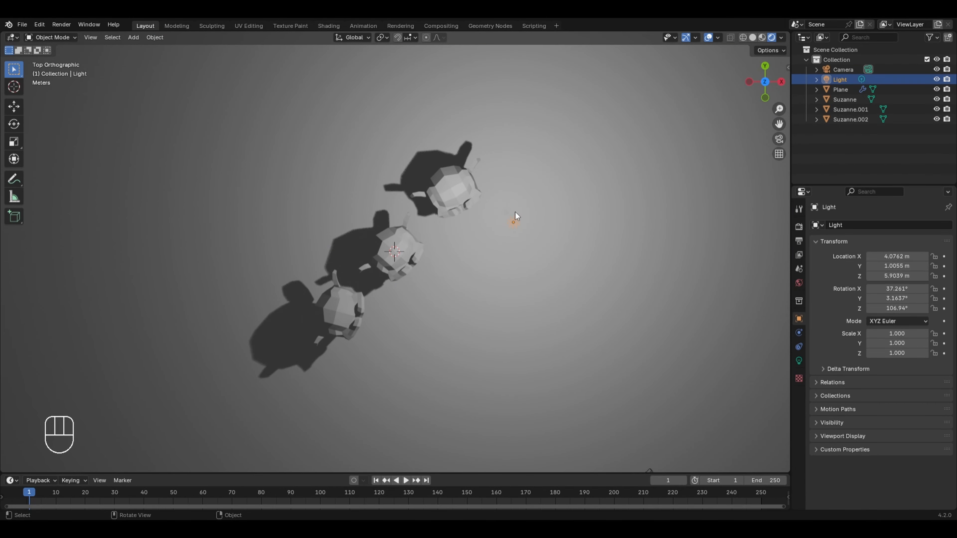
key(shift+d)
click(368, 458)
key(KP_0)
key(KP_0)
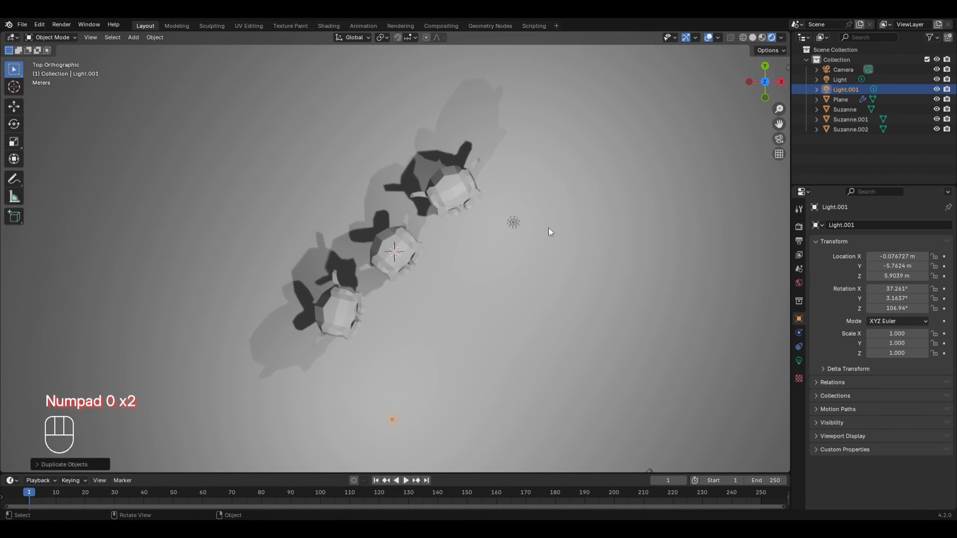
Step: Duplicate the new light and place the copy behind the monkeys, near X -3.7 m, Y 3.4 m
scroll(550, 229, down, 1)
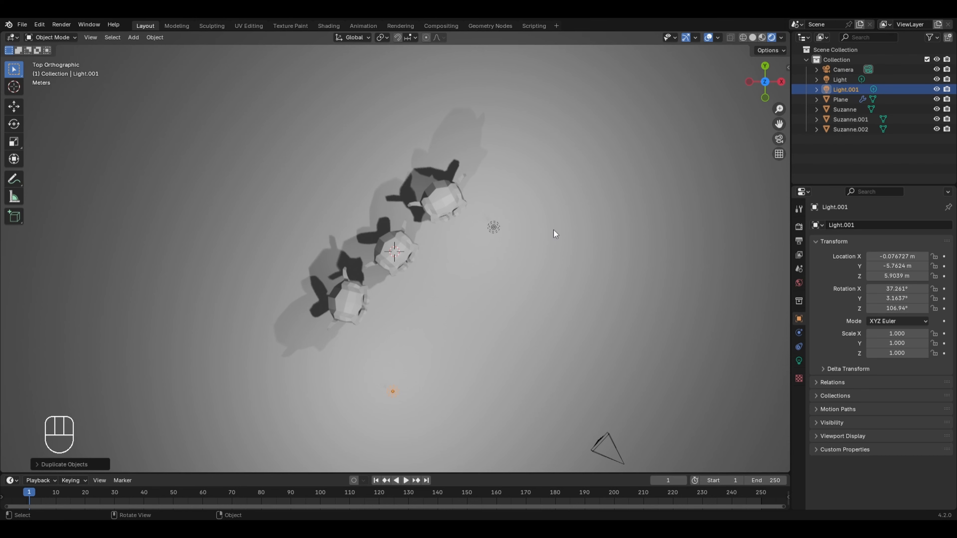
key(shift+d)
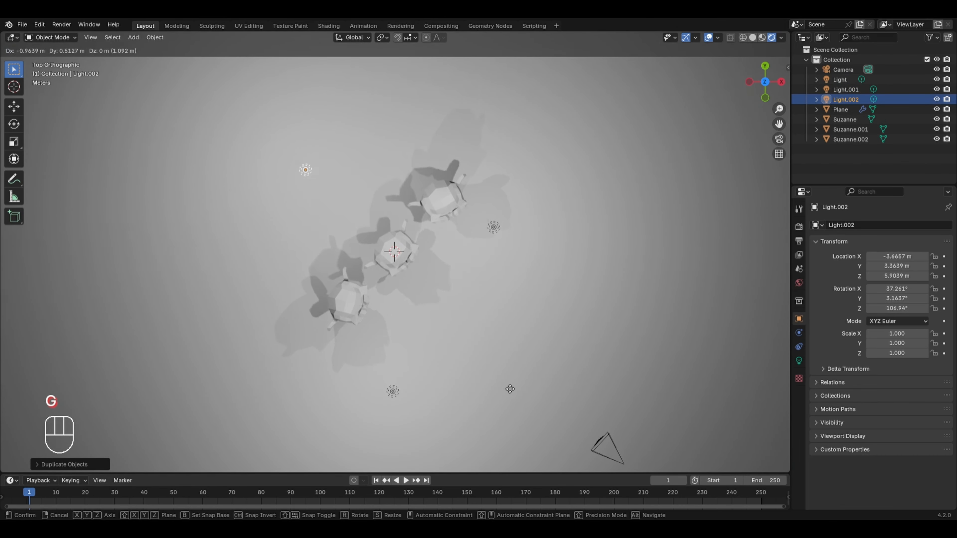
click(394, 397)
Step: Move Light.001 to about X 3.6 m, Y -5.3 m and Light to about X 7.8 m, Y -0.6 m in top view
click(392, 392)
key(g)
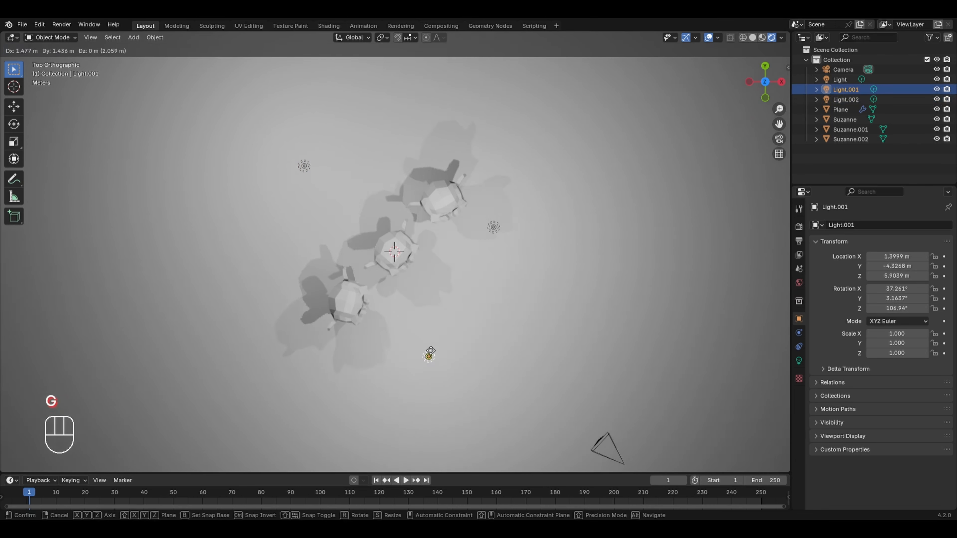
click(487, 373)
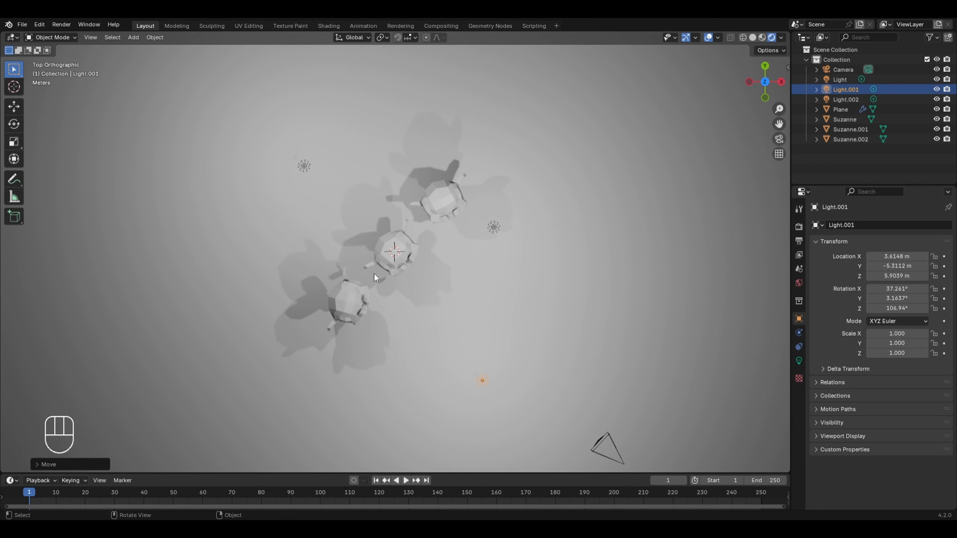
click(493, 228)
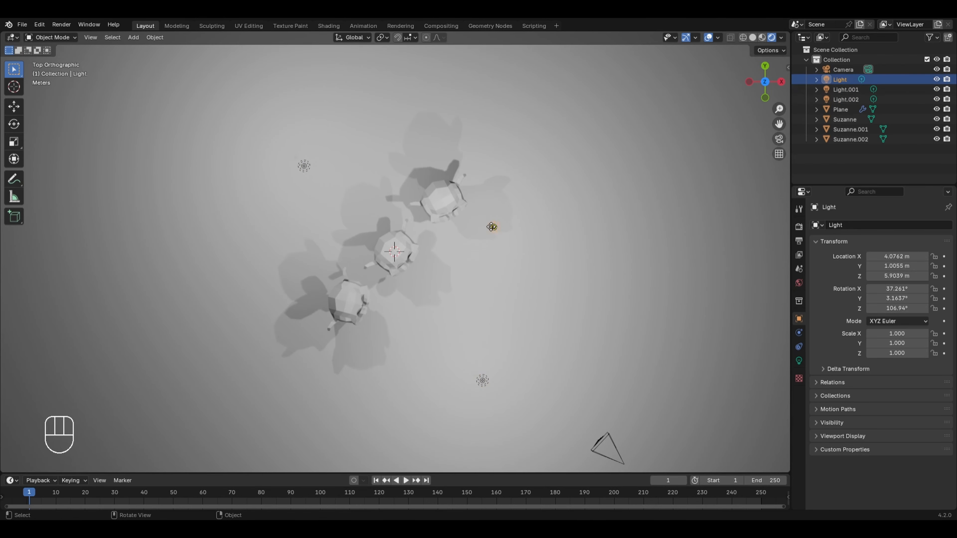
key(g)
click(585, 267)
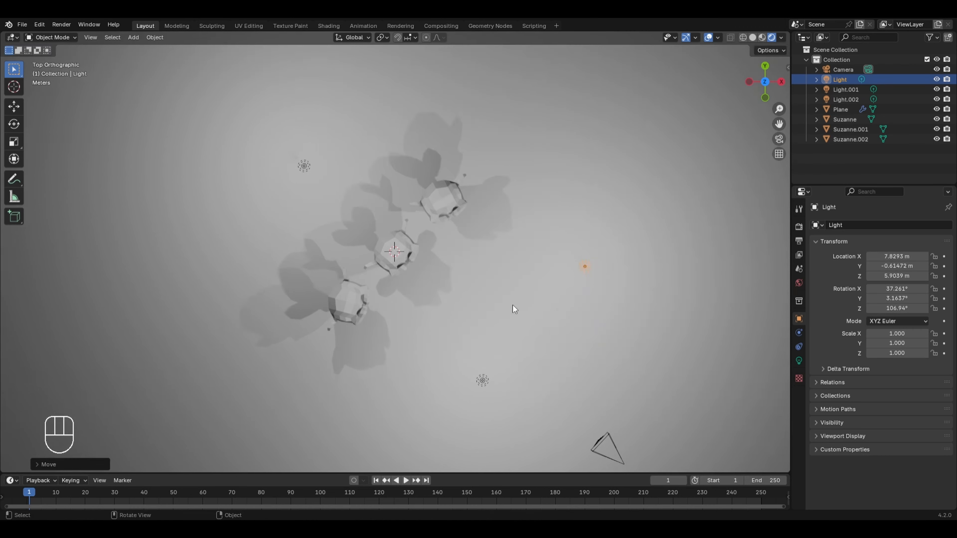
Step: Switch to the camera view and give Light a violet colour with a hue of about 0.70
key(KP_0)
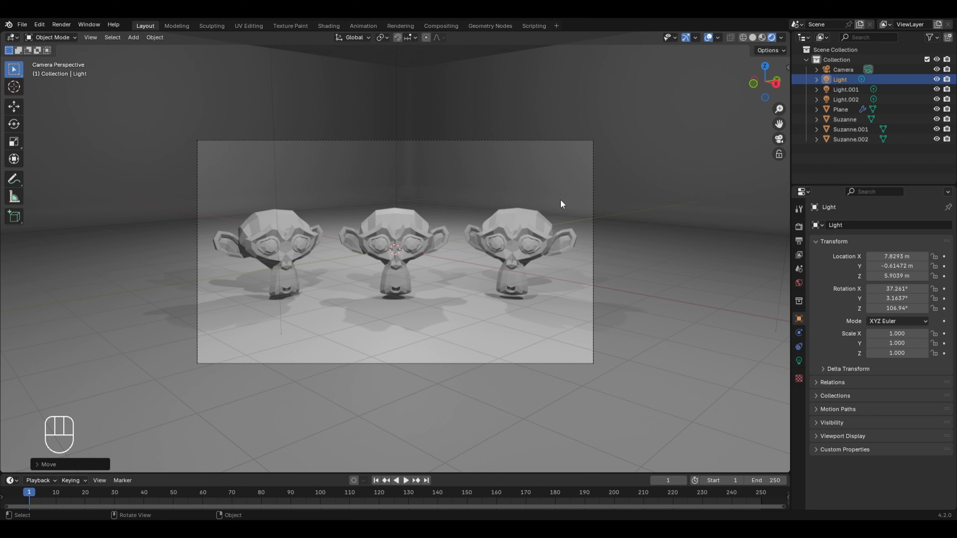
click(798, 361)
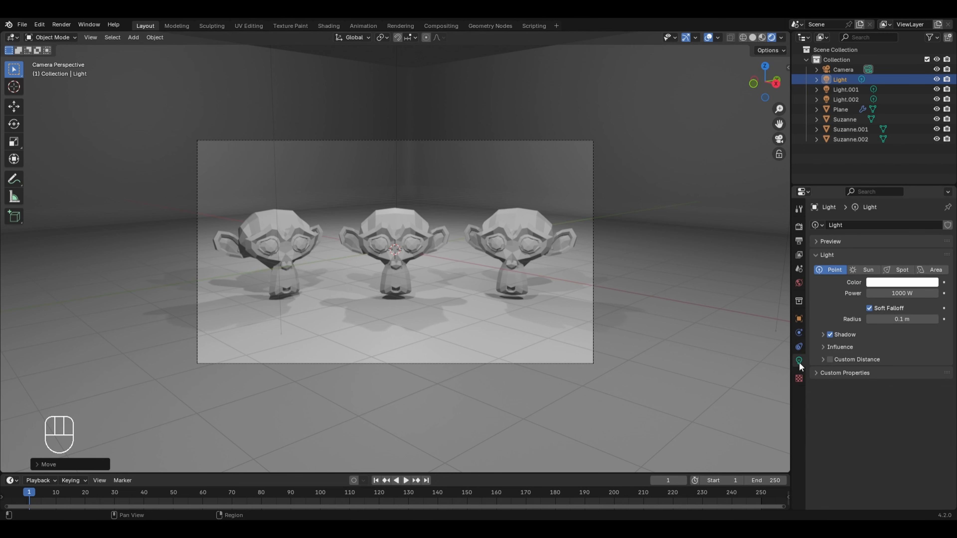
click(883, 283)
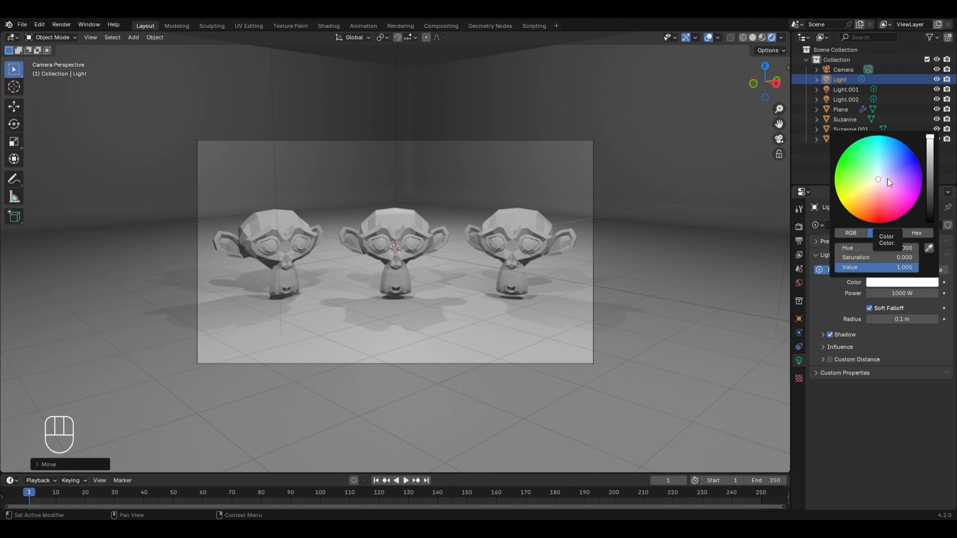
drag(888, 180, 906, 174)
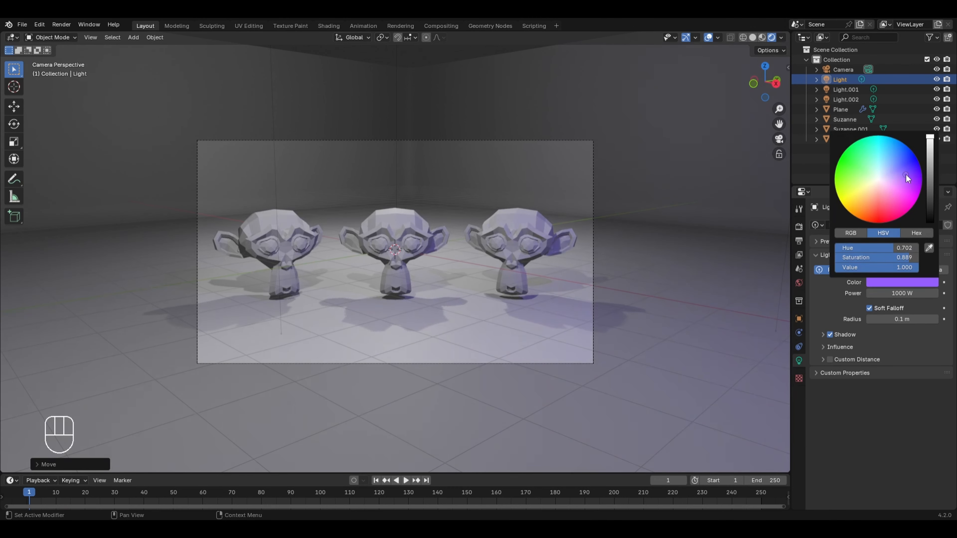
Step: Change the colour of Light.001 to a light cyan
click(851, 88)
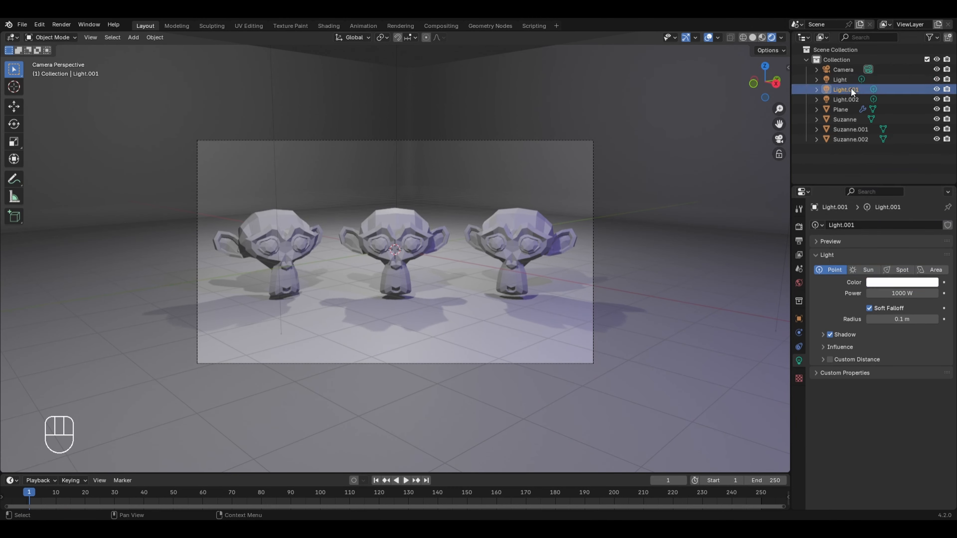
click(882, 283)
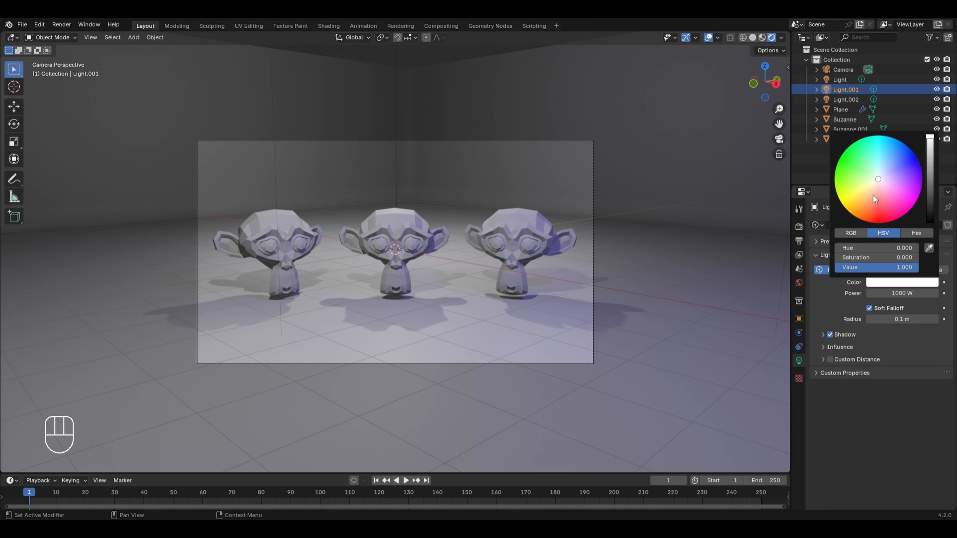
drag(879, 178, 878, 158)
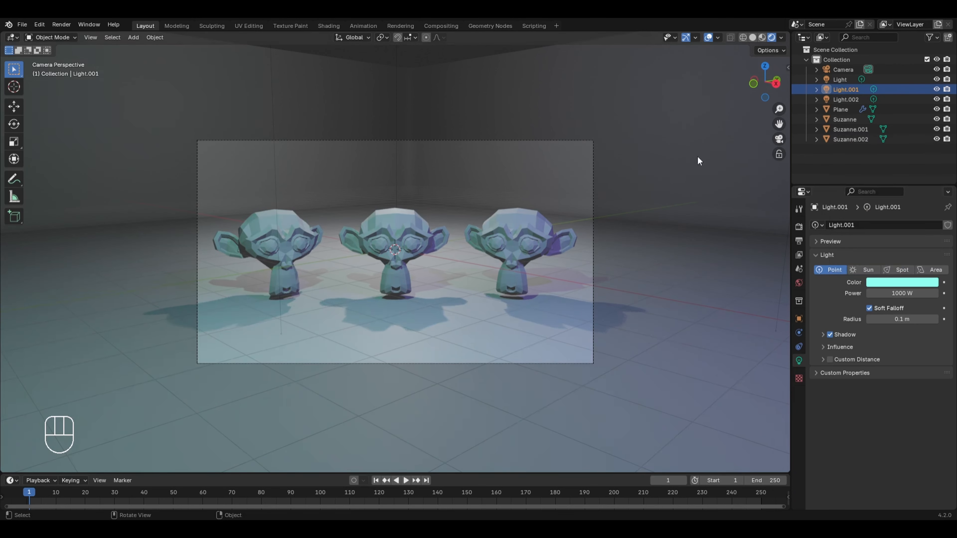
Step: Create a new material for the backdrop with a red base colour, hue about 0.996 and saturation about 0.875
click(604, 312)
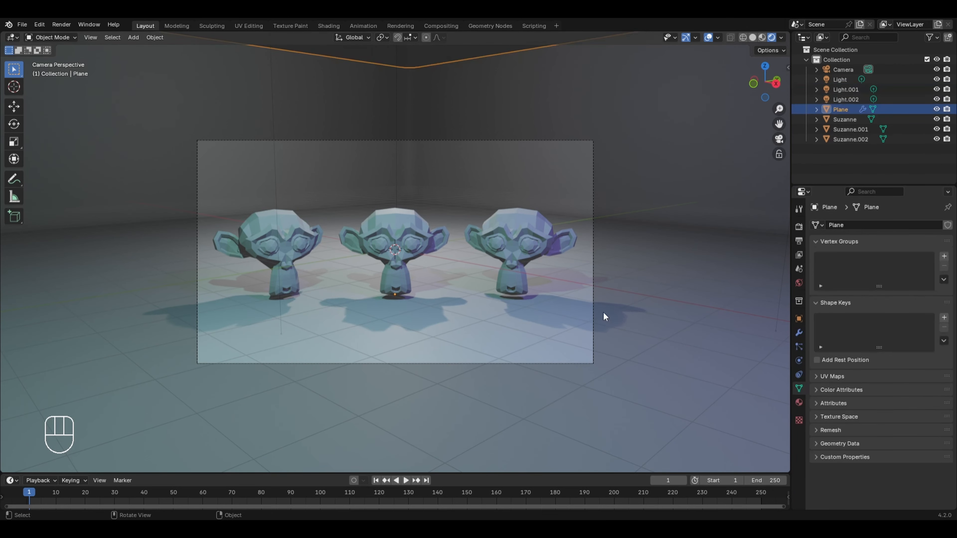
click(798, 403)
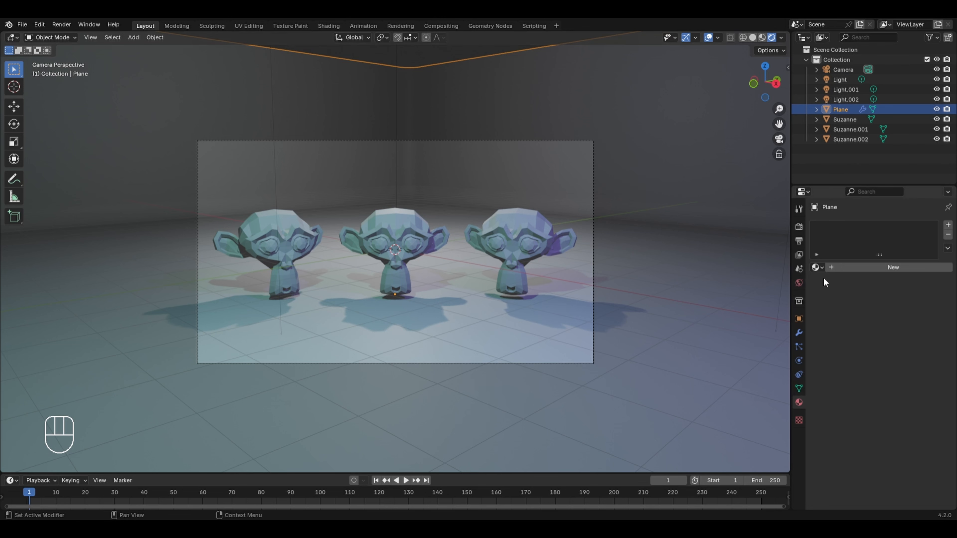
click(891, 267)
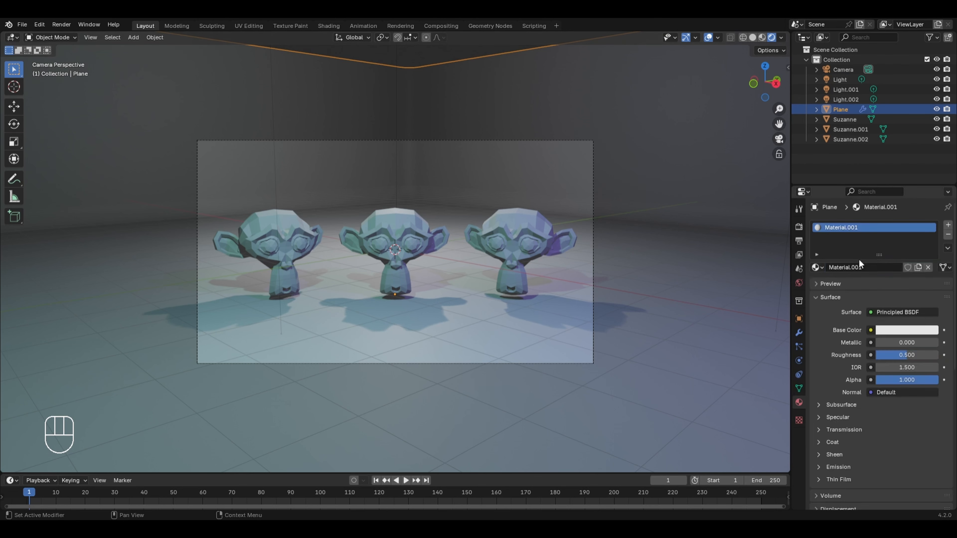
click(898, 330)
click(880, 243)
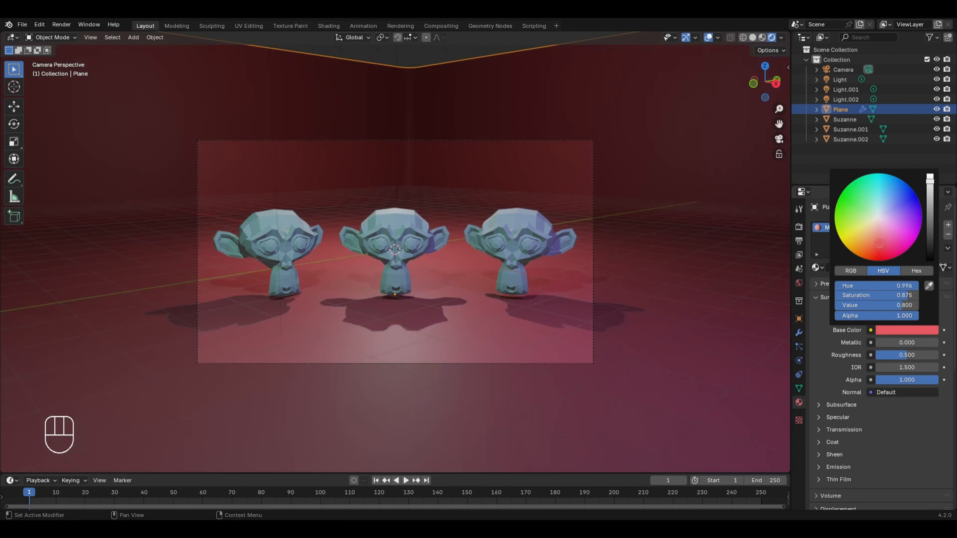
Step: Create a new material for the right-hand monkey head with a saturated bright green base colour
click(532, 242)
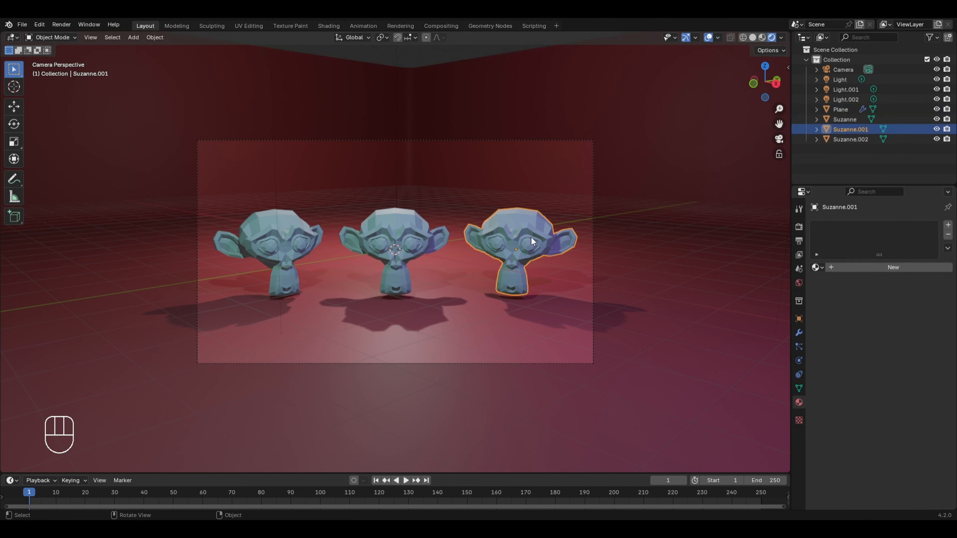
click(909, 271)
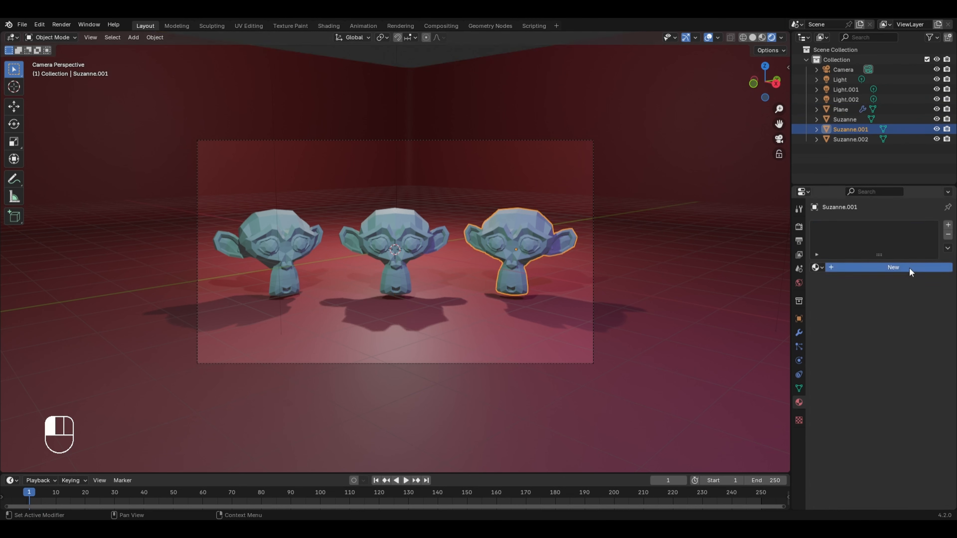
click(906, 330)
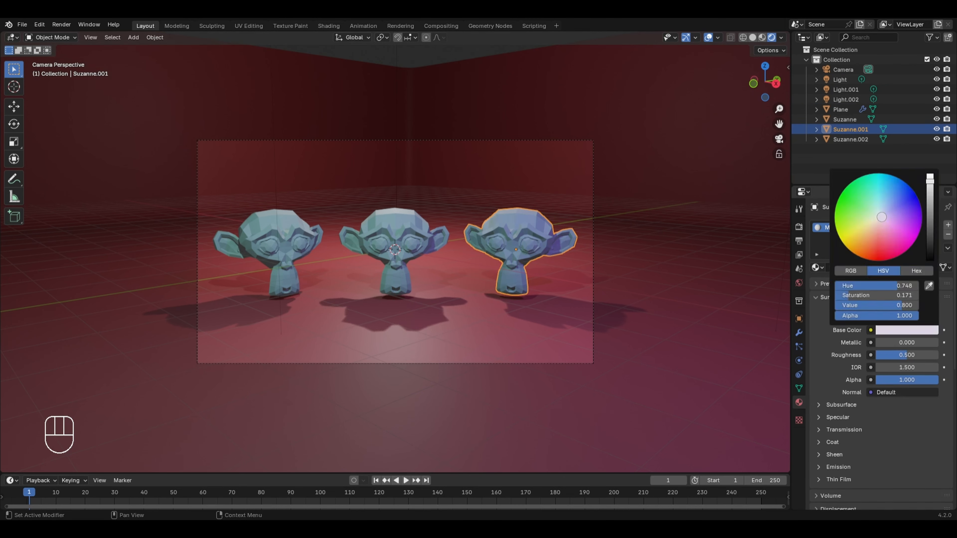
click(837, 200)
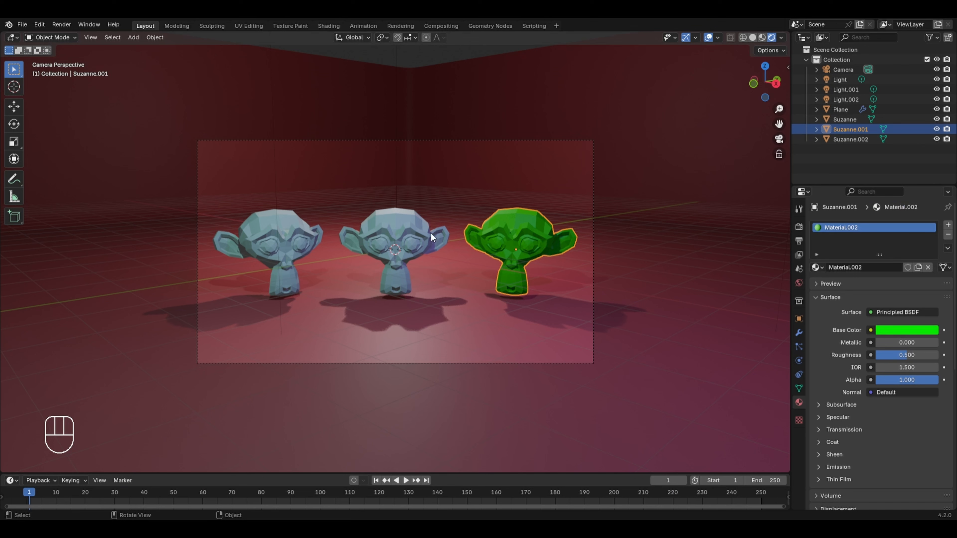
Step: Assign the existing green Material.002 to the middle and left-hand monkey heads
click(410, 242)
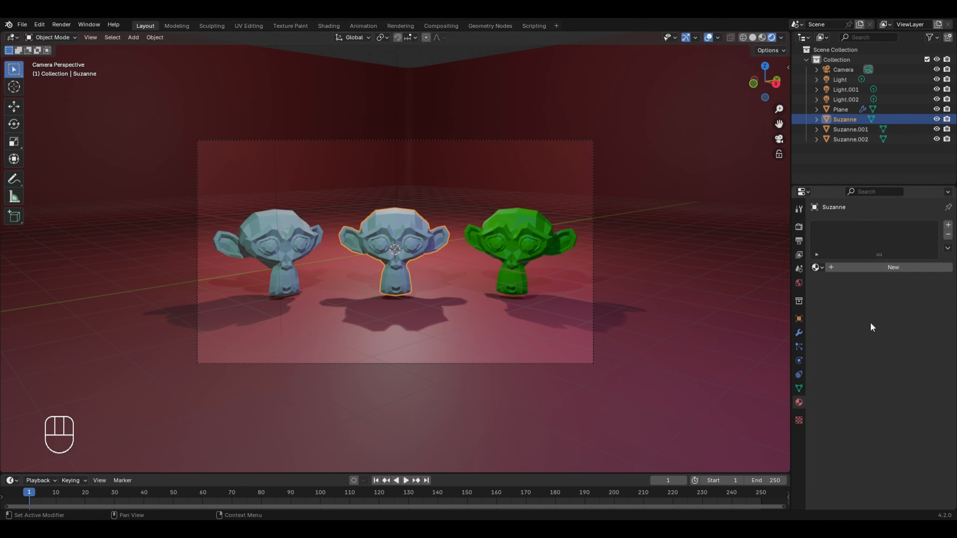
click(815, 267)
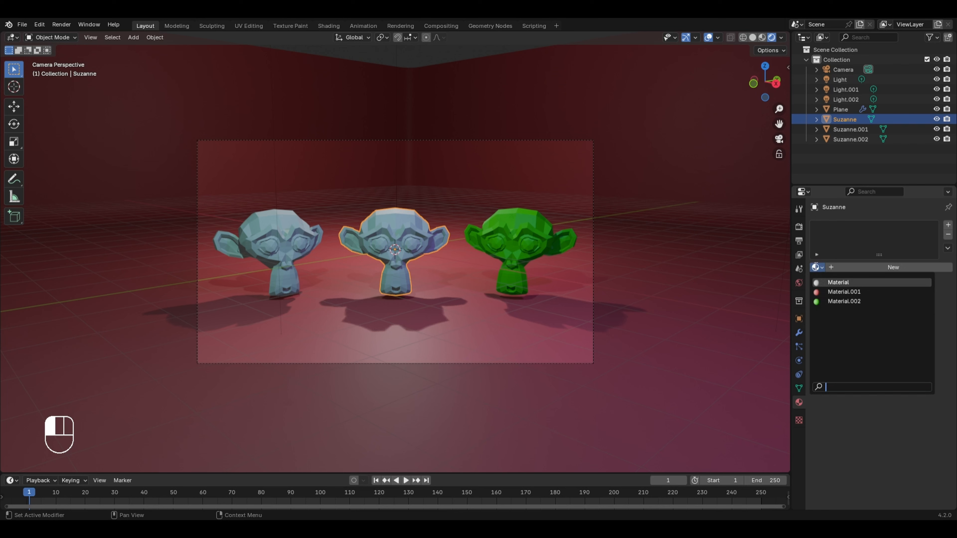
click(843, 301)
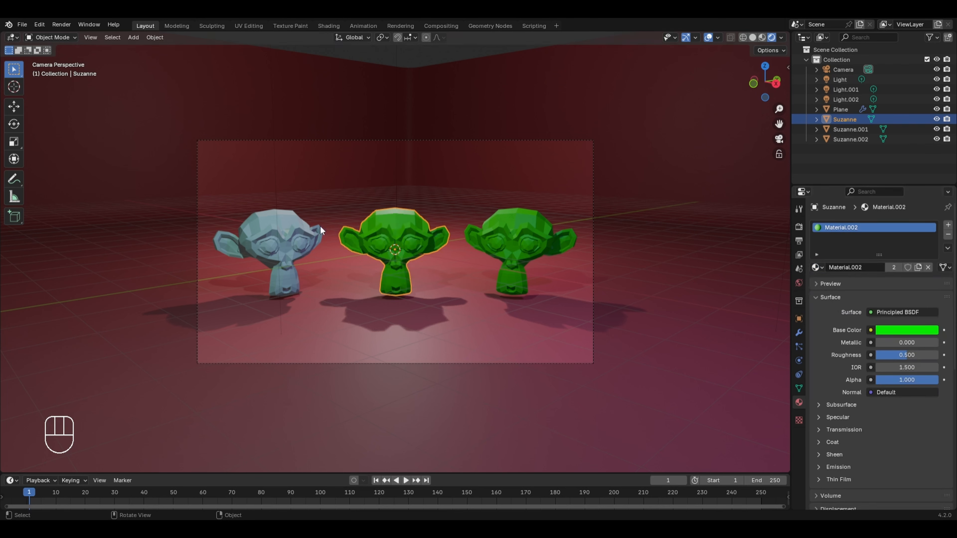
click(303, 226)
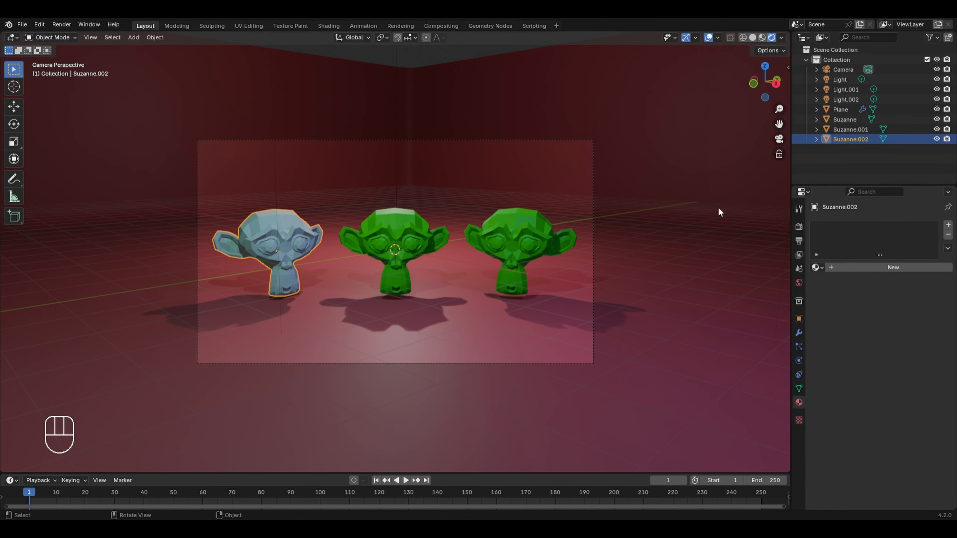
click(815, 267)
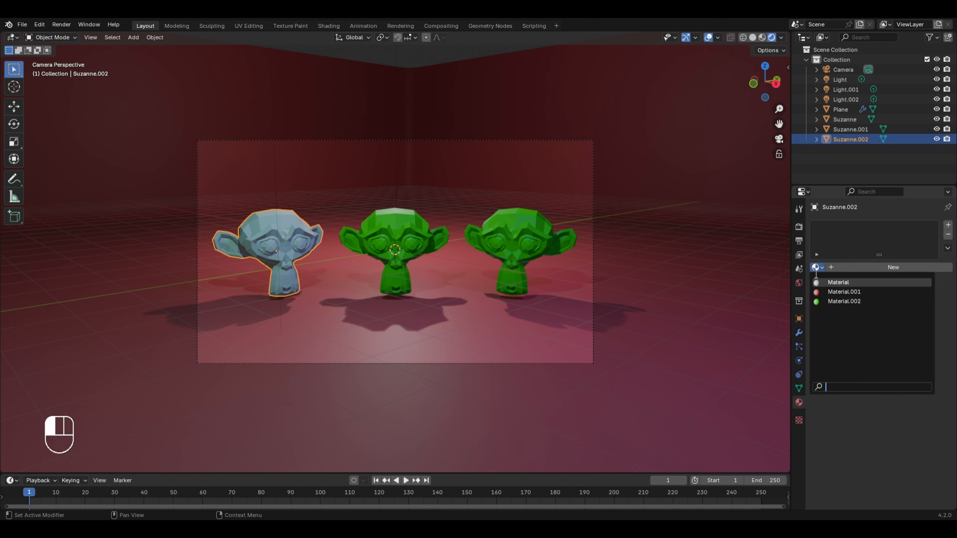
click(844, 301)
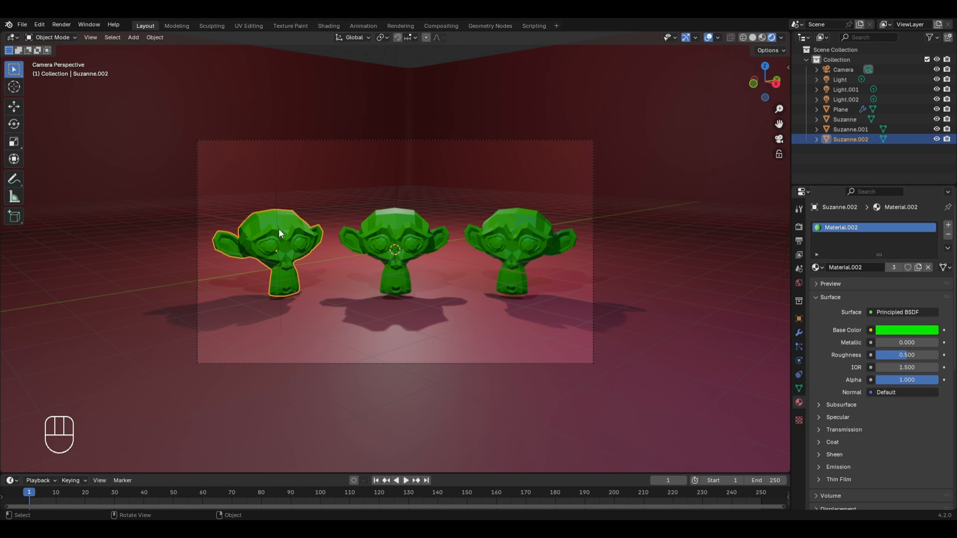
Step: Apply Shade Auto Smooth to each of the three monkey heads
right_click(316, 224)
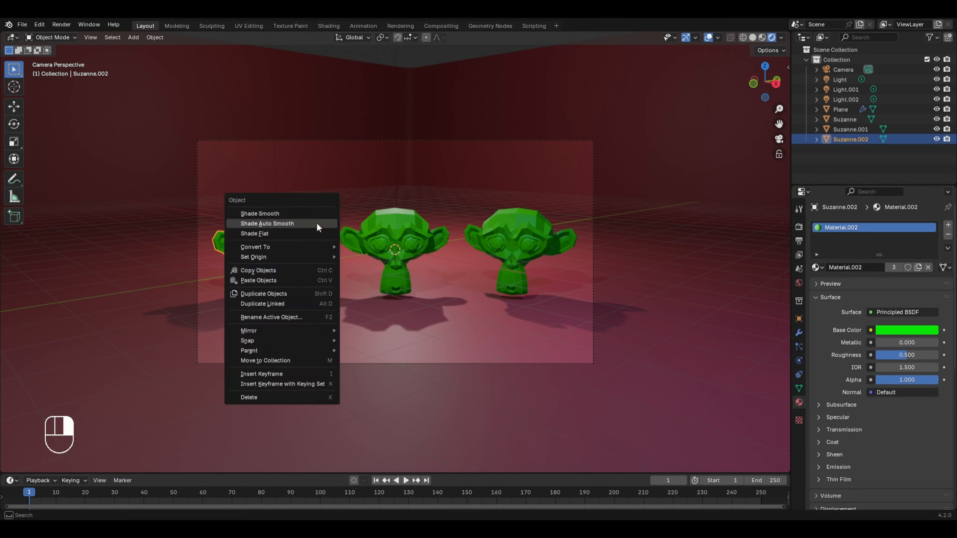
click(316, 224)
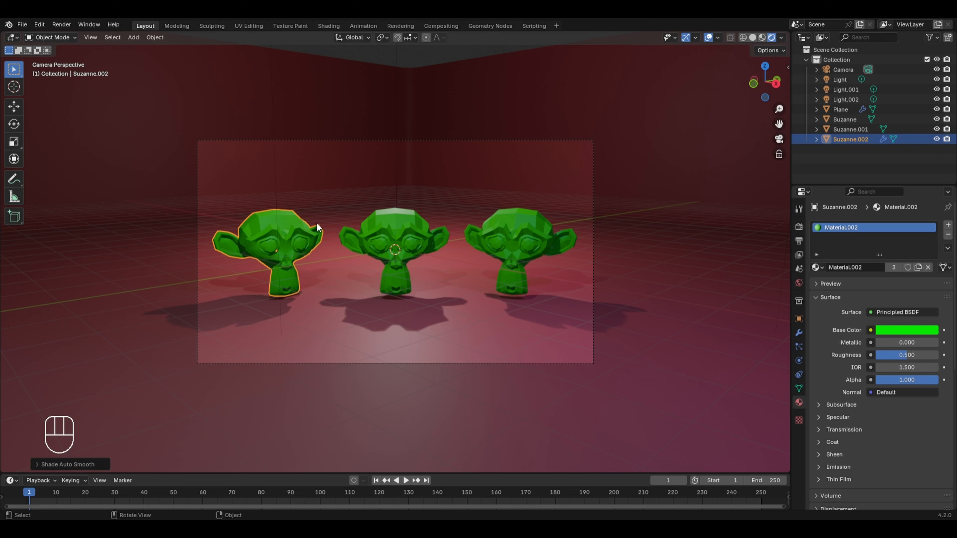
click(387, 235)
right_click(386, 233)
click(386, 233)
click(515, 228)
right_click(515, 228)
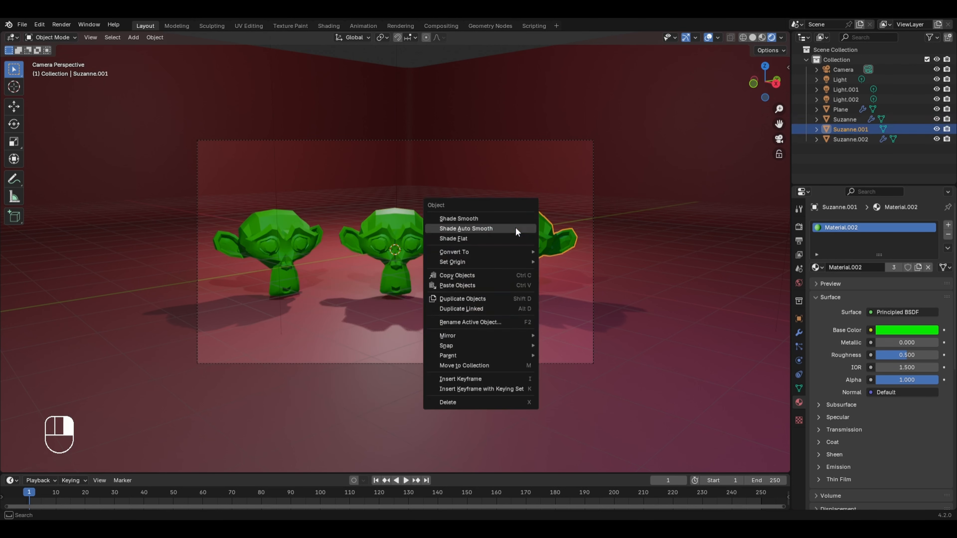
click(515, 228)
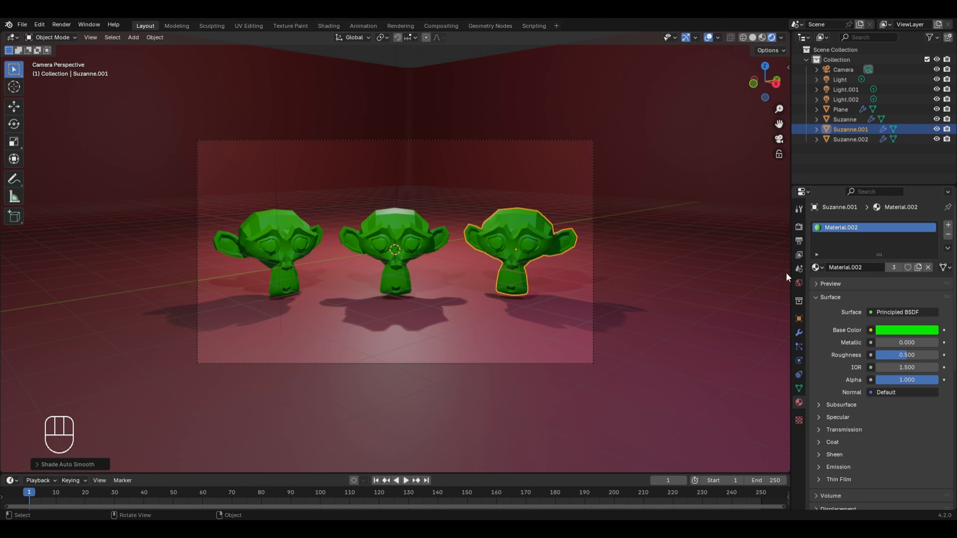
Step: Enable the Object, Material and Asset Cryptomatte passes for the view layer
click(798, 253)
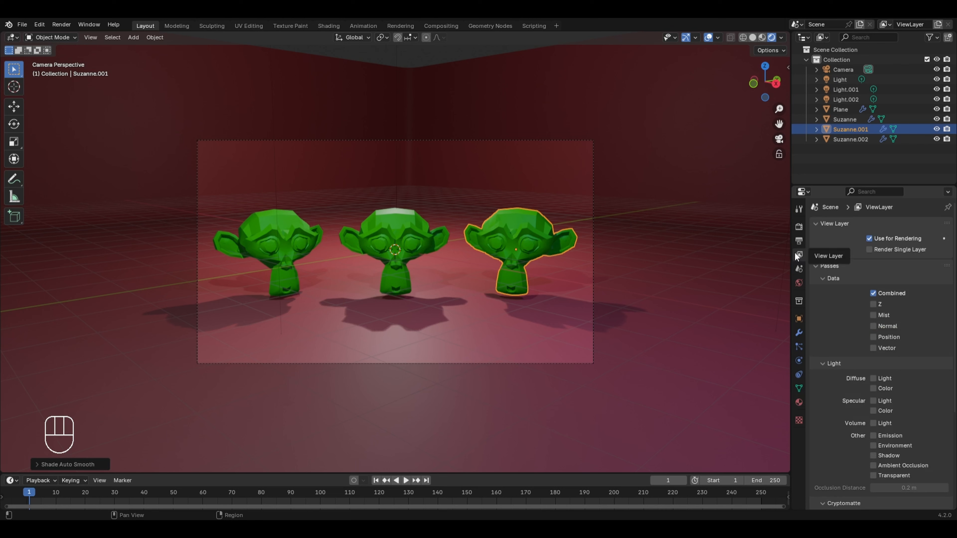
scroll(869, 312, down, 5)
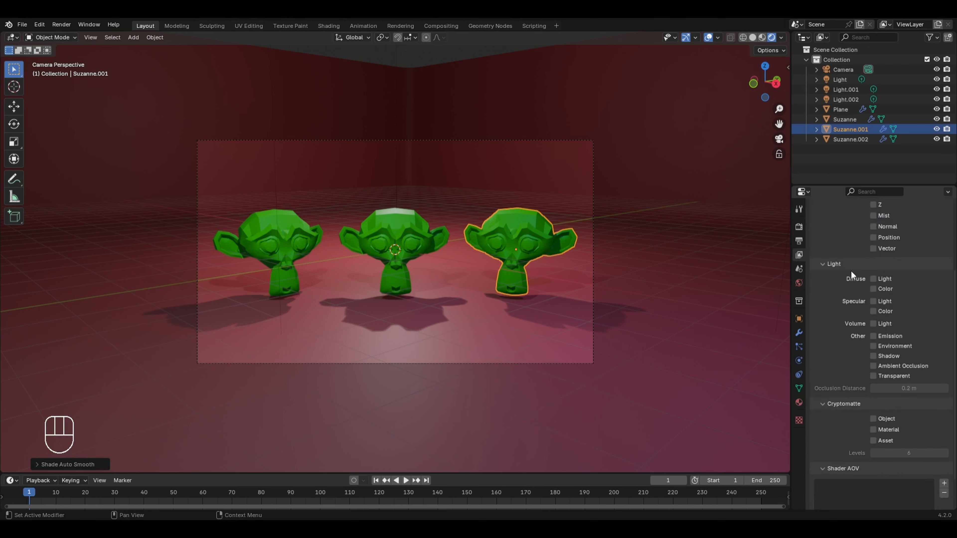
scroll(851, 271, down, 2)
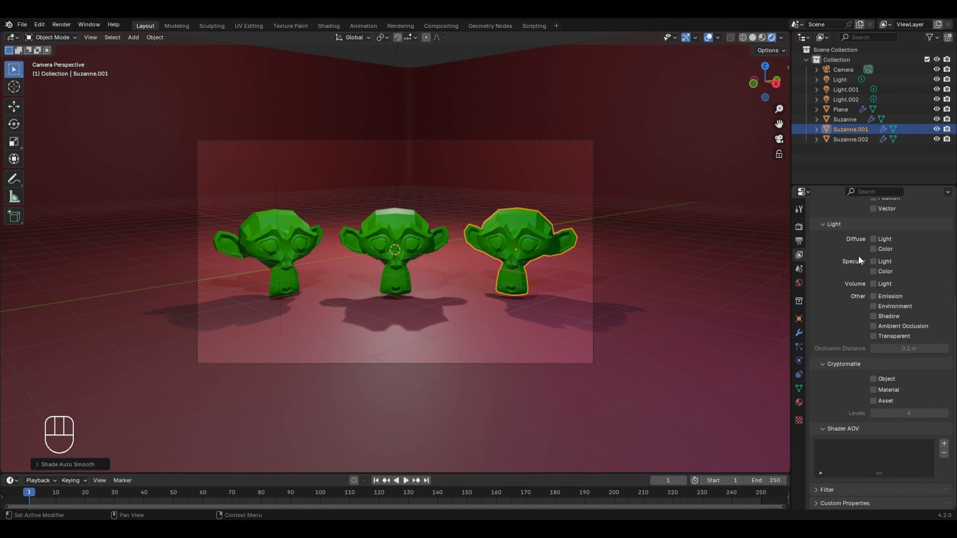
click(874, 378)
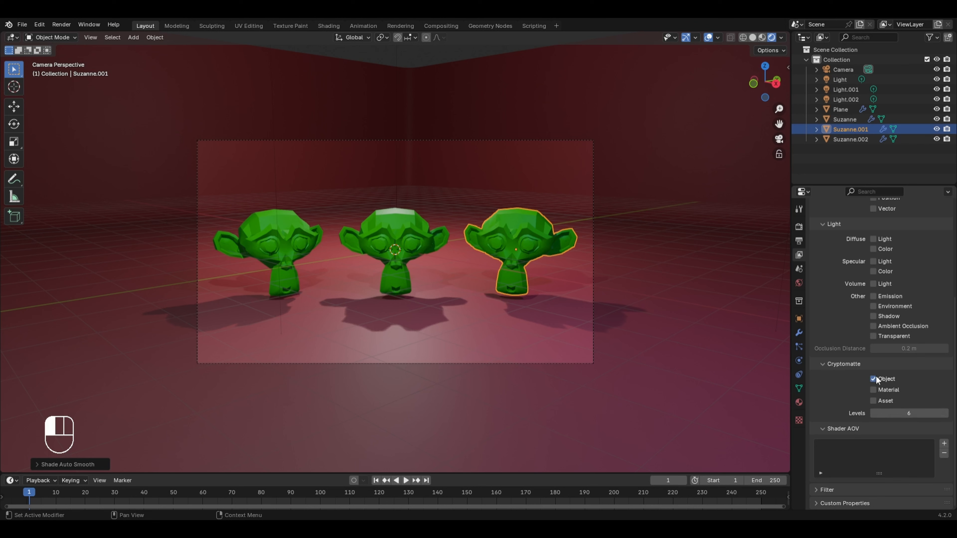
click(874, 390)
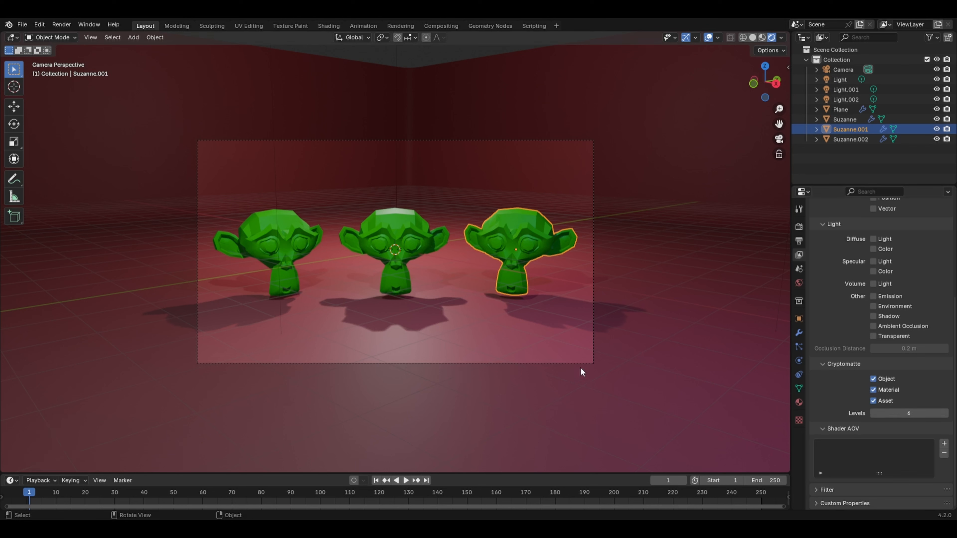
Step: Render the current frame as a still image, view the result and return to the scene
click(61, 24)
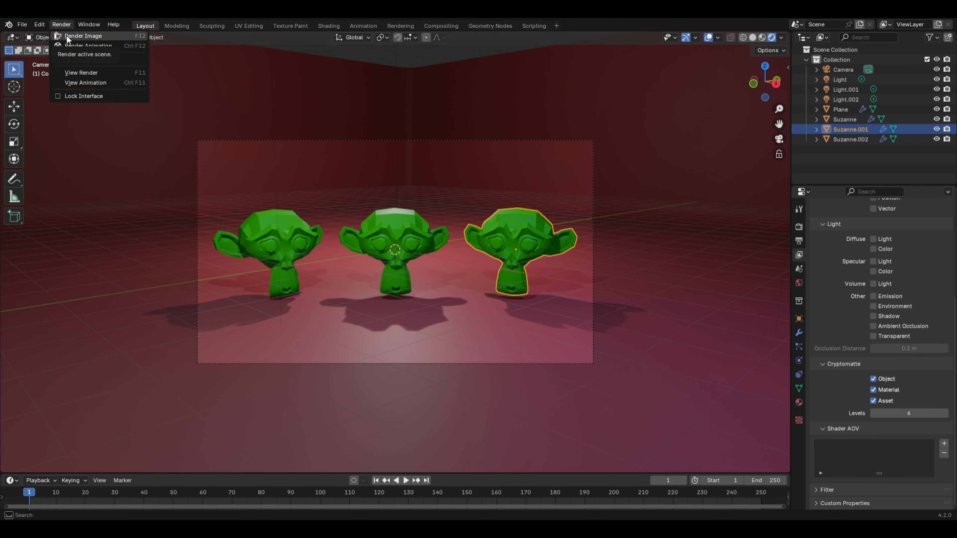
click(67, 36)
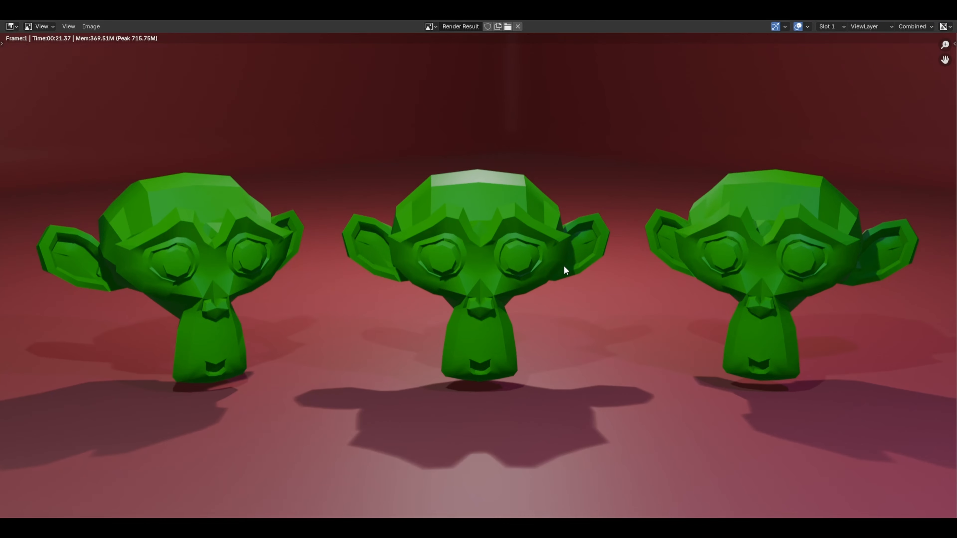
scroll(564, 265, down, 3)
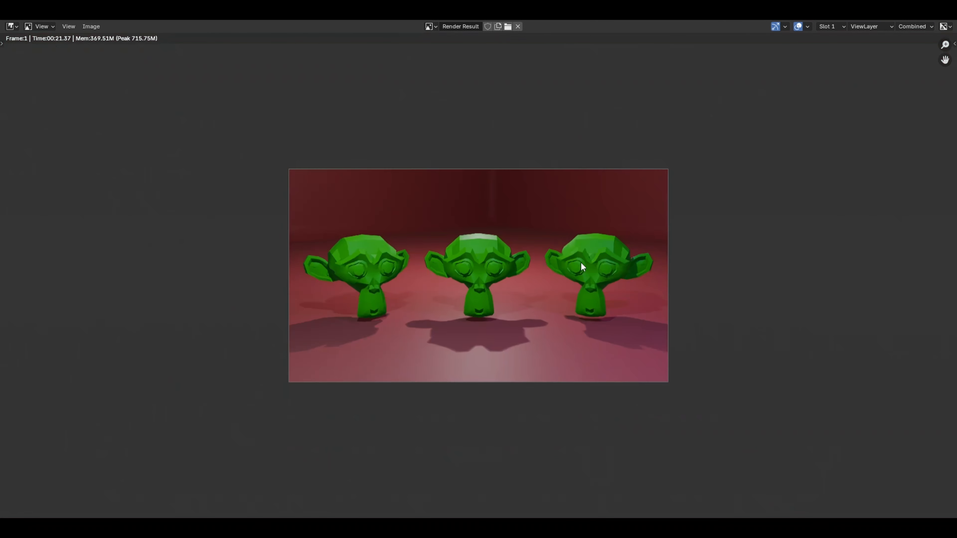
click(945, 14)
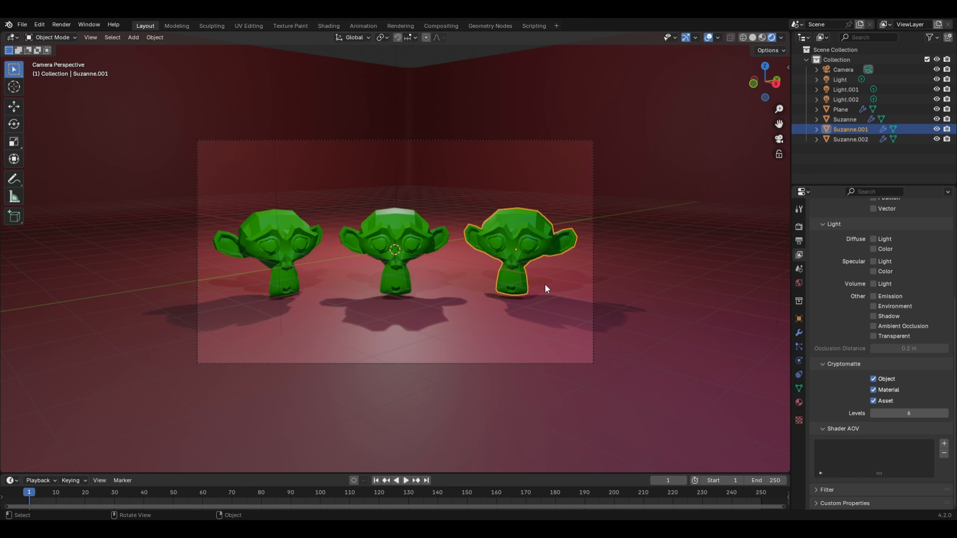
Step: Enable nodes in the Compositing workspace and change its Dope Sheet area to an Image Editor
click(441, 26)
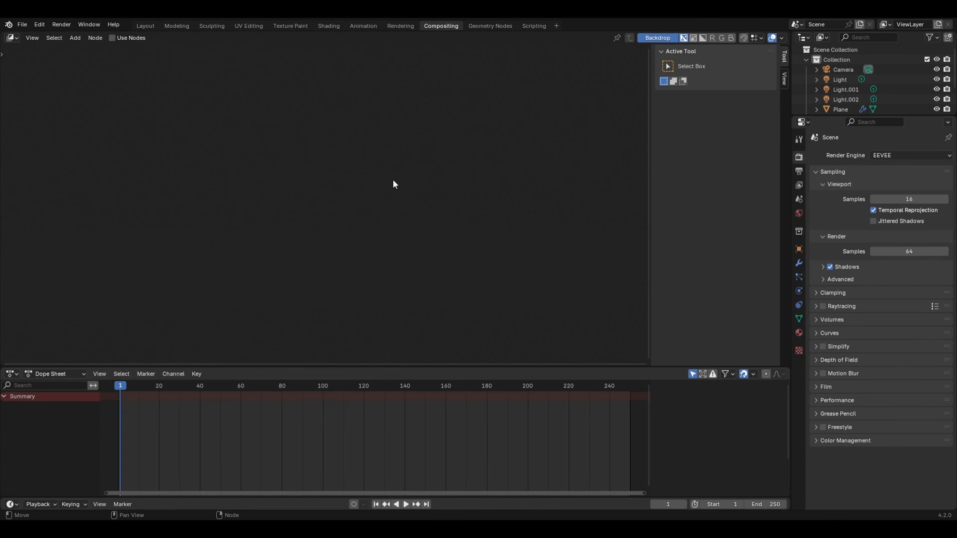
click(126, 38)
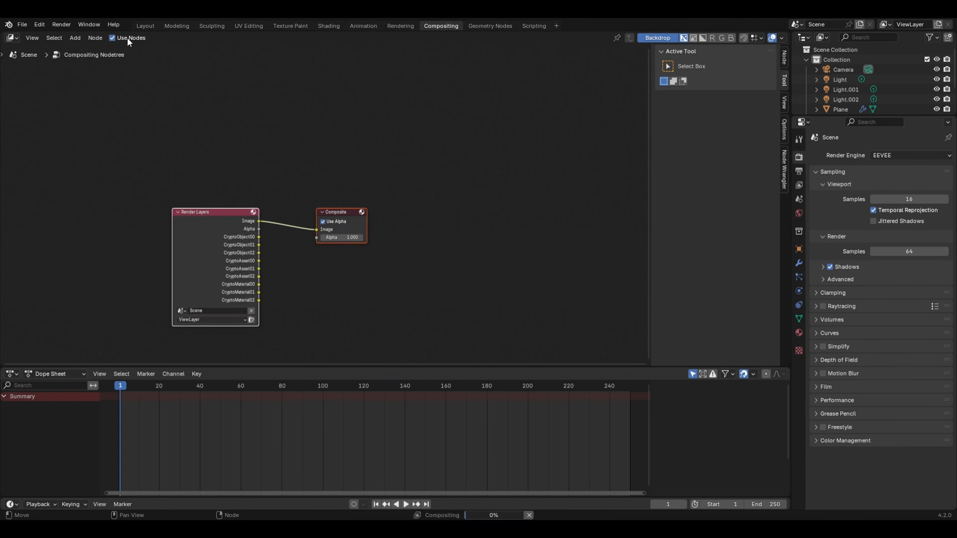
key(Home)
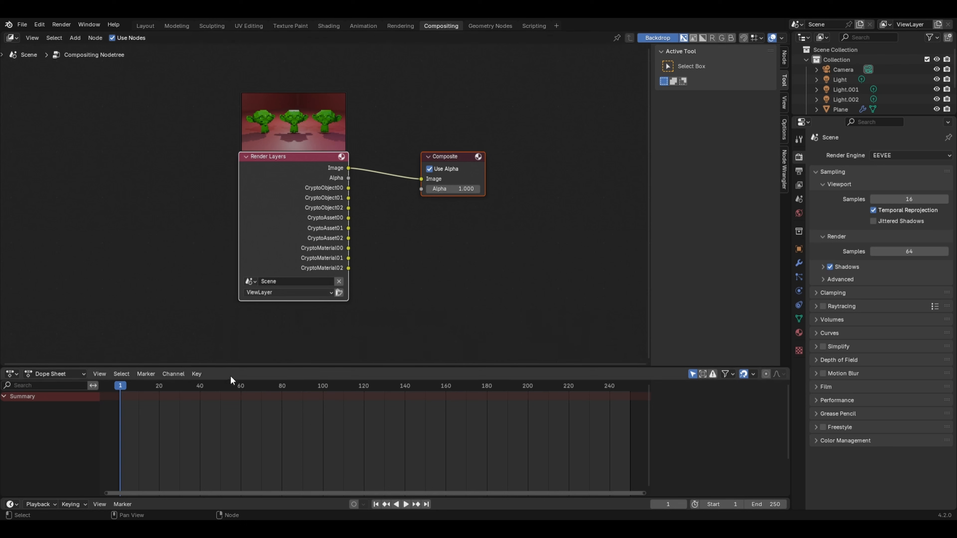
click(12, 374)
click(29, 412)
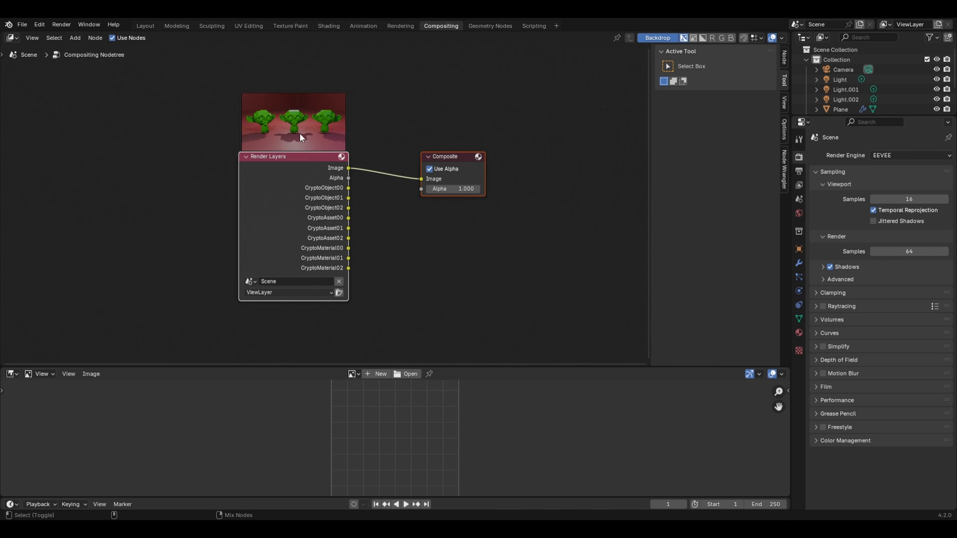
Step: Connect a Viewer node to the Render Layers image, place it above the Composite node and hide the node editor's sidebar
ctrl+shift+click(274, 175)
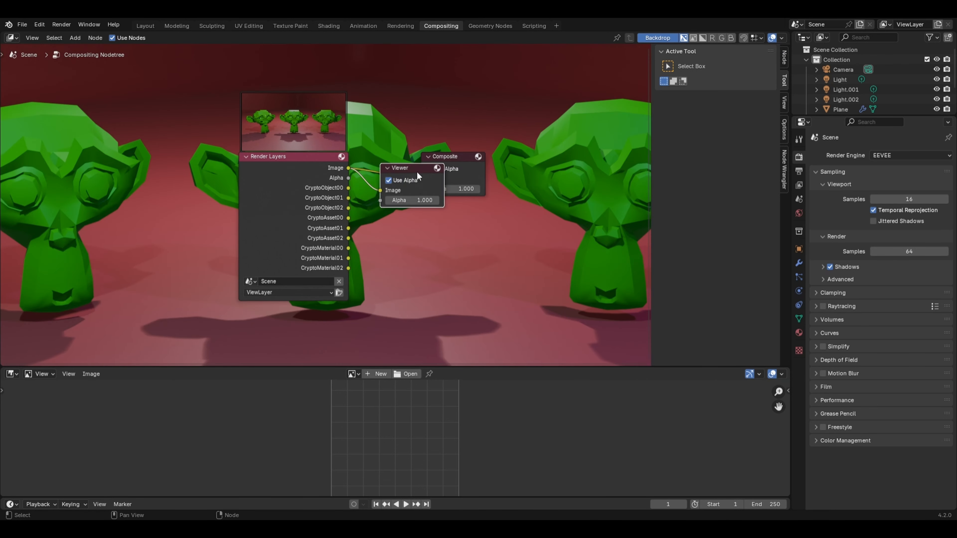
drag(428, 172, 503, 109)
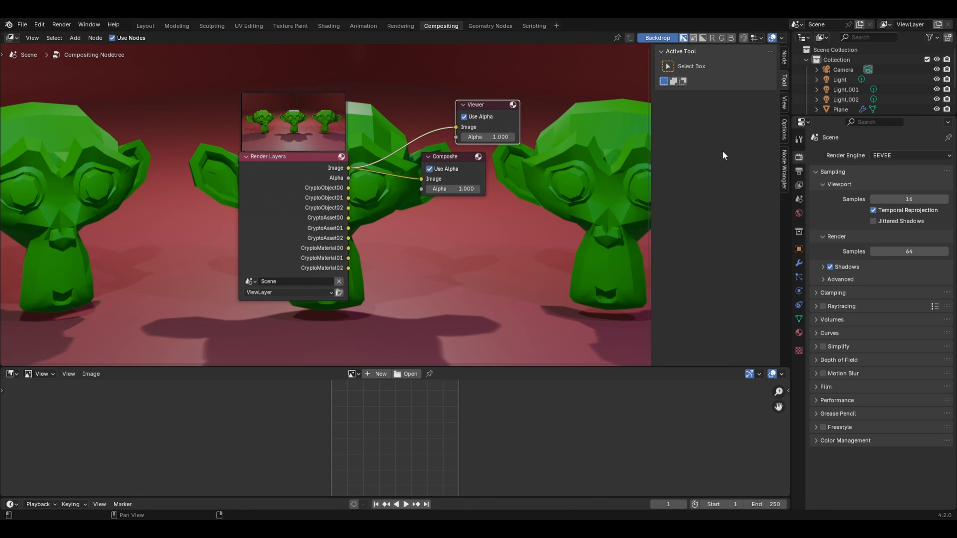
key(n)
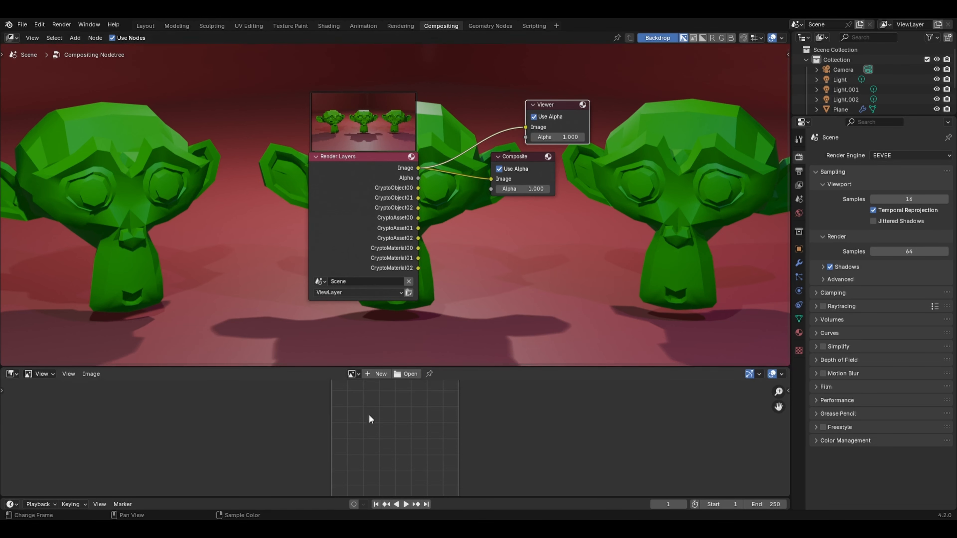
Step: Display the Viewer Node image in the Image Editor, zoomed out to fit the whole frame
click(354, 374)
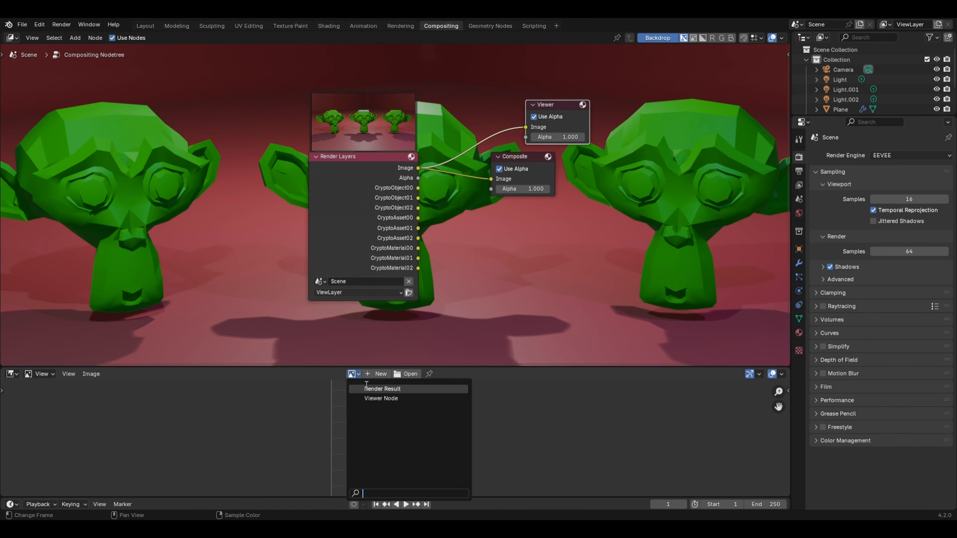
click(372, 398)
scroll(372, 401, down, 5)
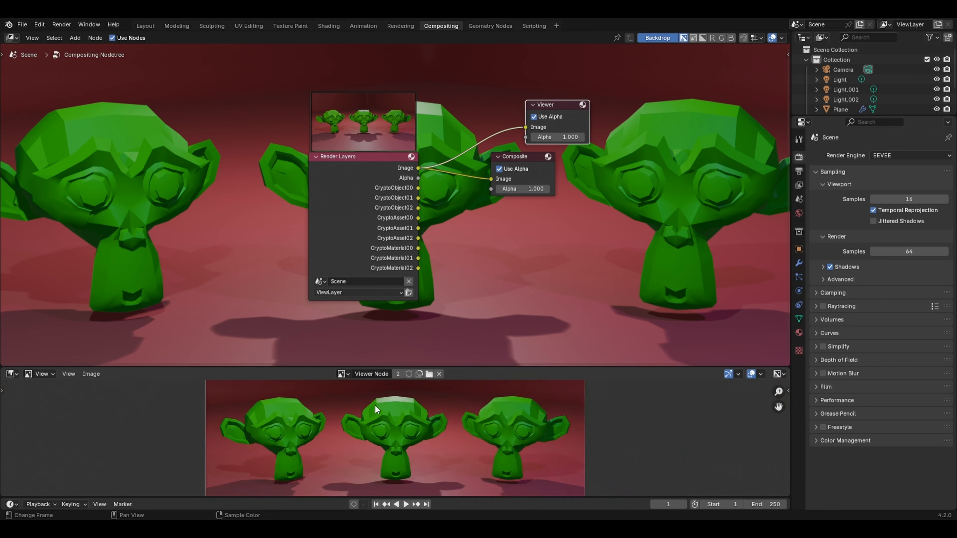
scroll(377, 407, down, 2)
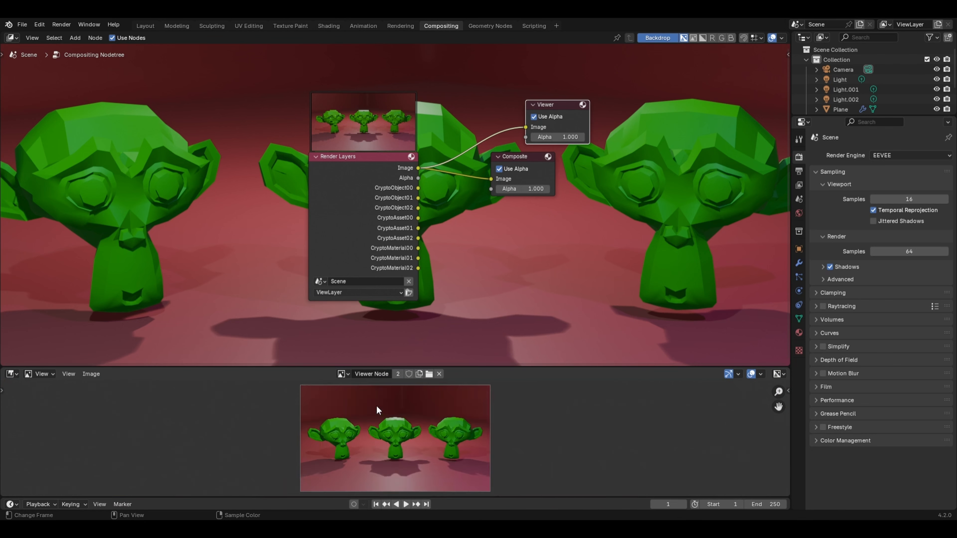
Step: Spread the Render Layers and Composite nodes apart and add a Cryptomatte node between them
drag(343, 180, 241, 172)
drag(533, 161, 613, 174)
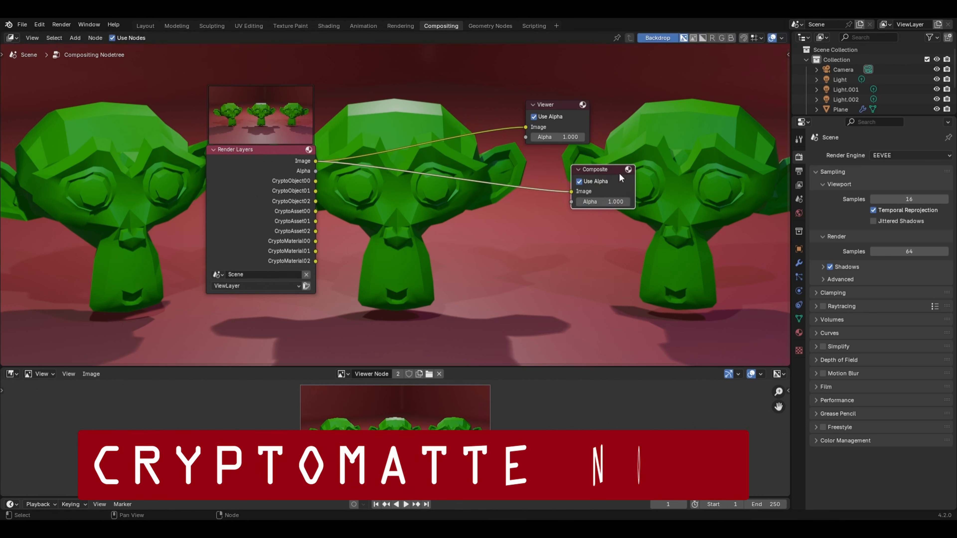
key(shift+a)
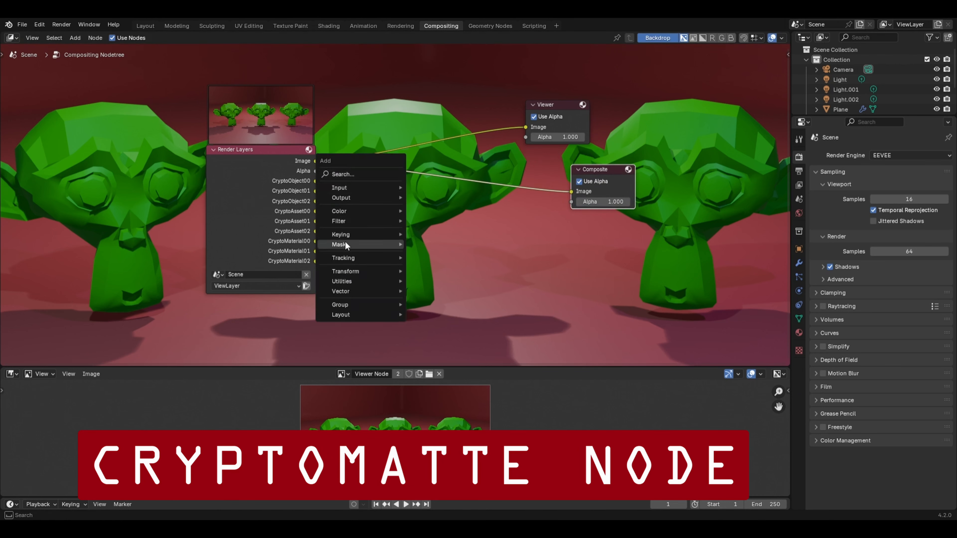
mouse_move(344, 244)
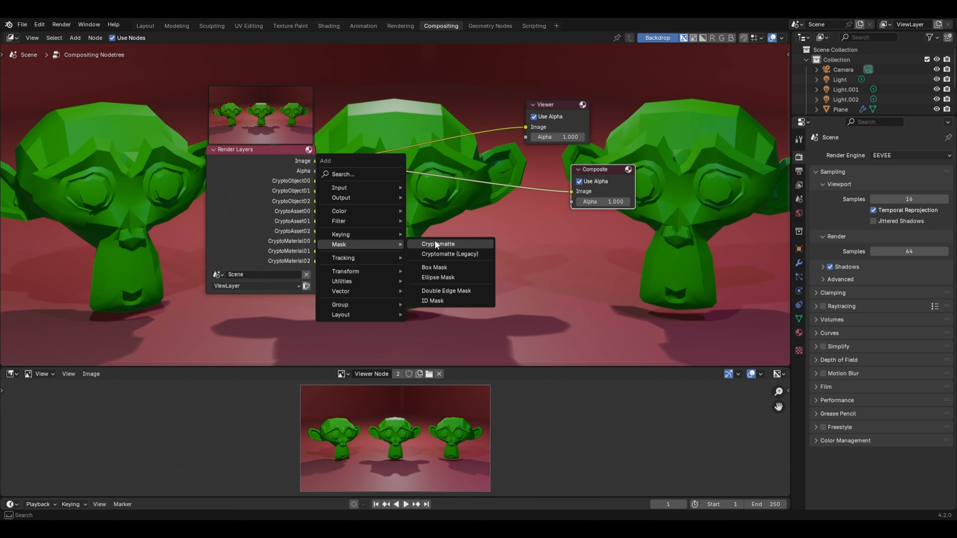
click(463, 243)
click(358, 201)
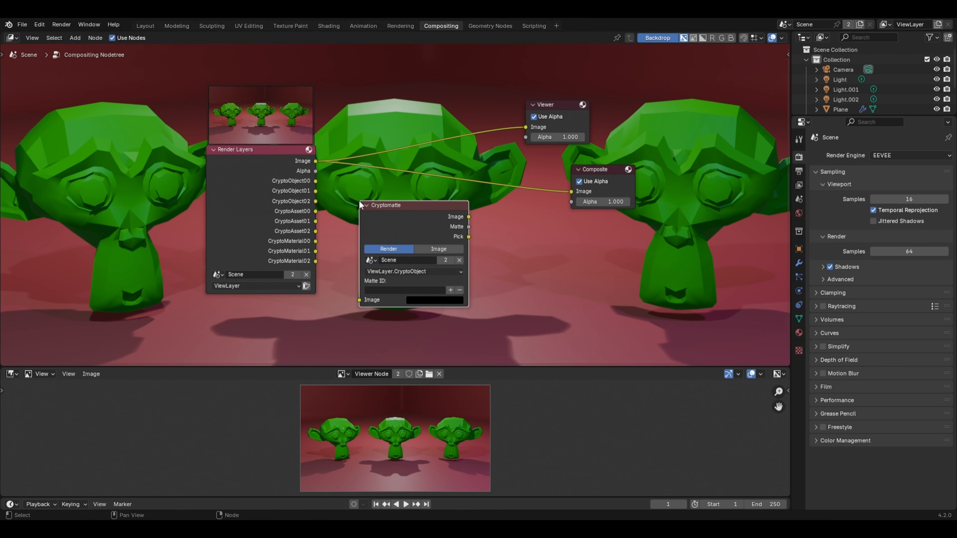
Step: Set the Cryptomatte node to Scene with the ViewLayer.CryptoObject layer and pick the left-hand monkey head as its matte
click(371, 260)
click(409, 278)
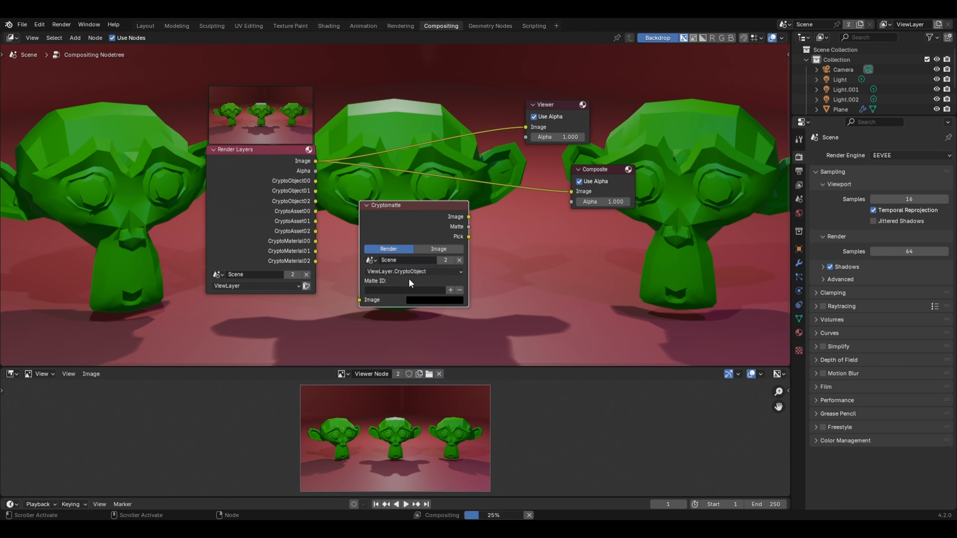
click(429, 272)
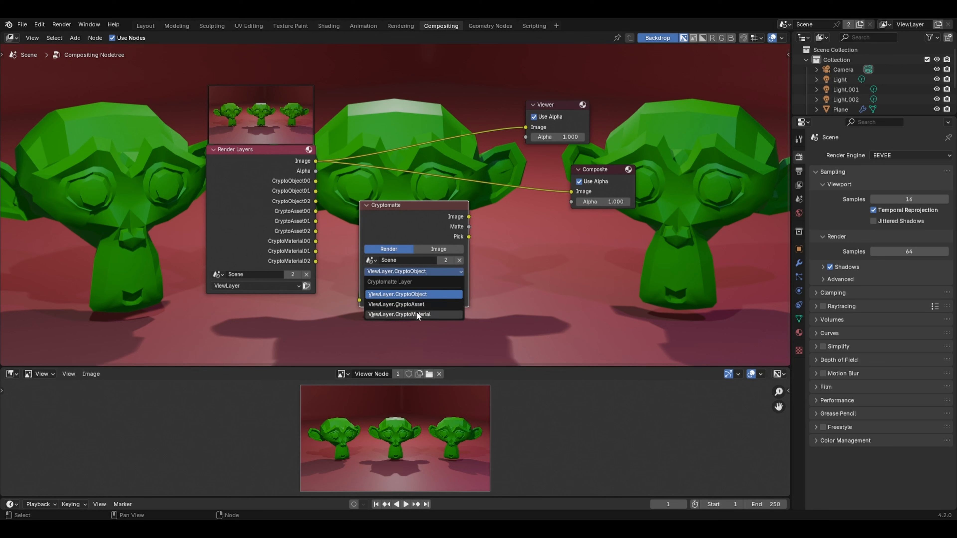
click(411, 293)
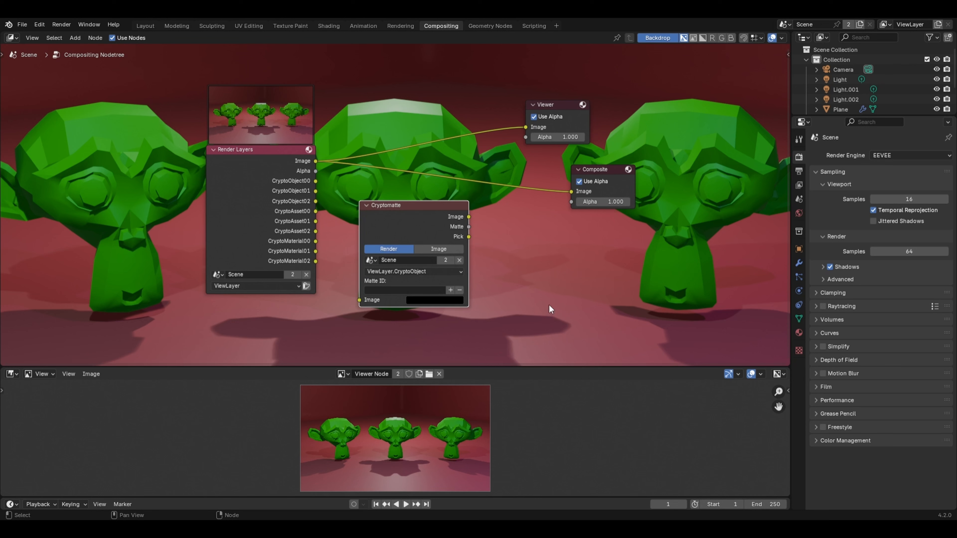
click(451, 292)
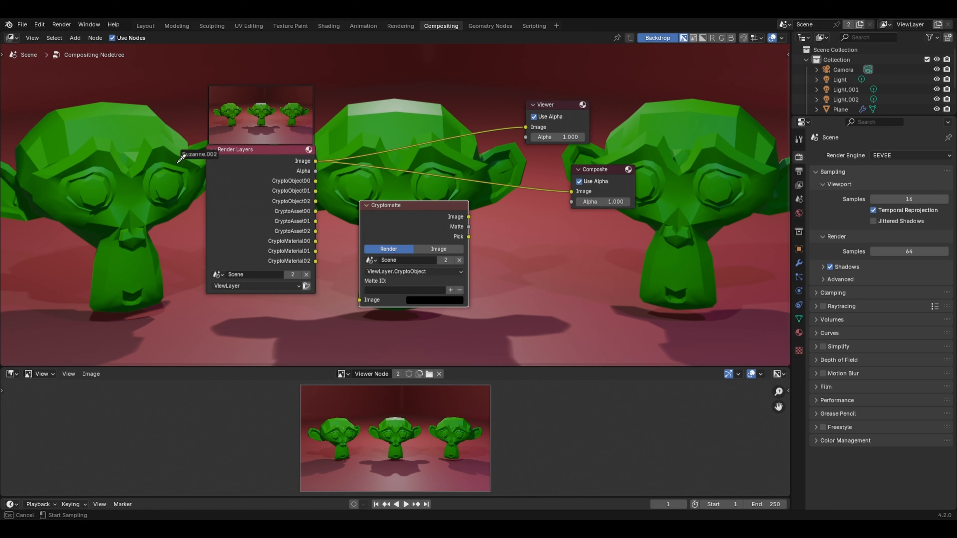
click(132, 155)
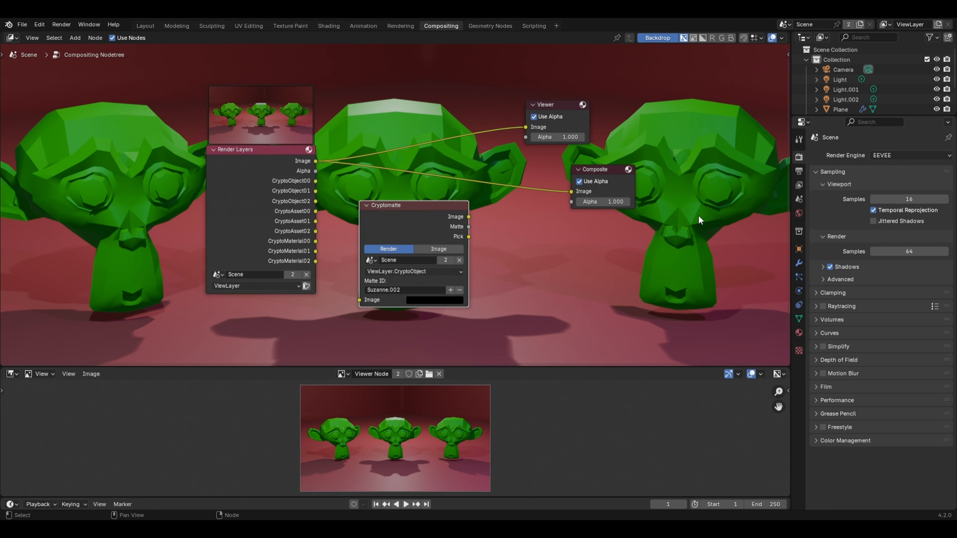
Step: Insert a Scale node between Render Layers and the Viewer and set its X and Y to 0.560
key(shift+a)
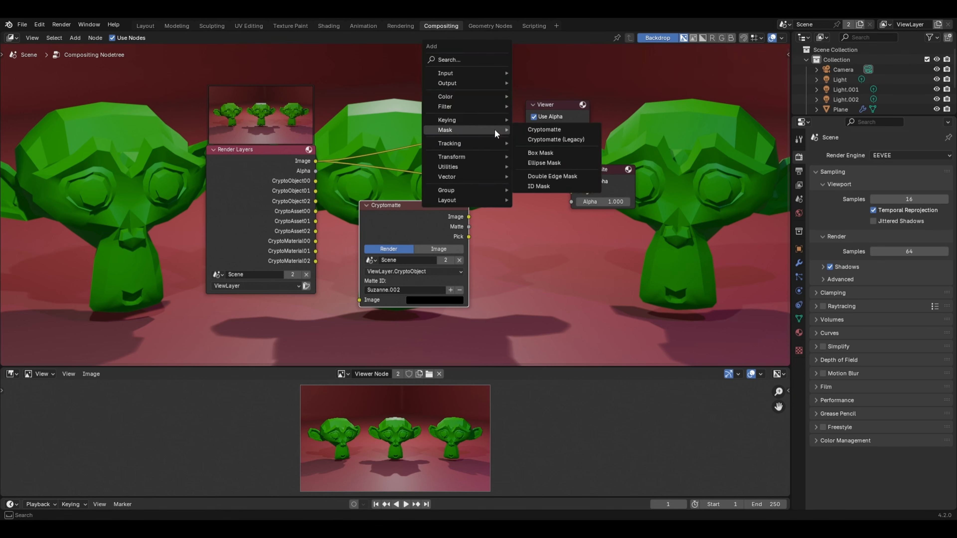
mouse_move(475, 156)
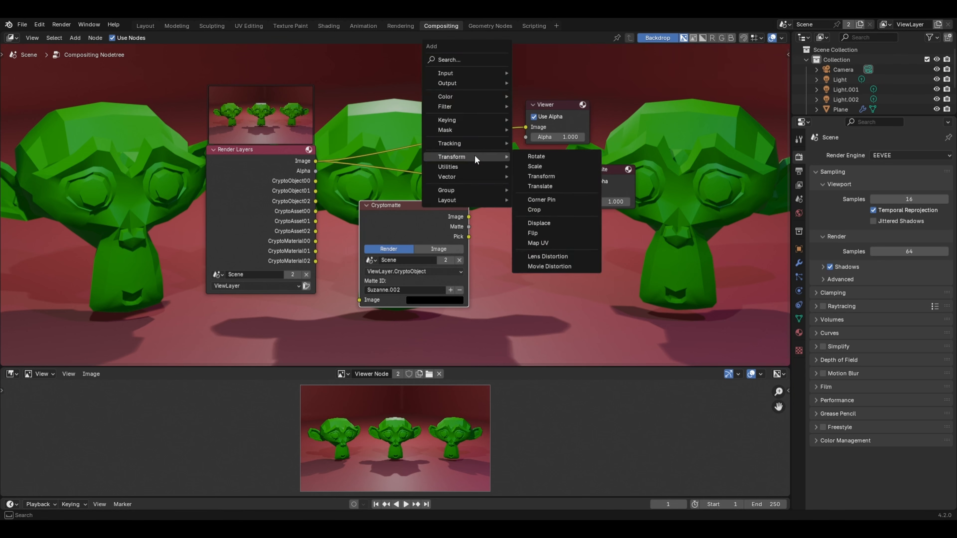
click(525, 164)
click(469, 103)
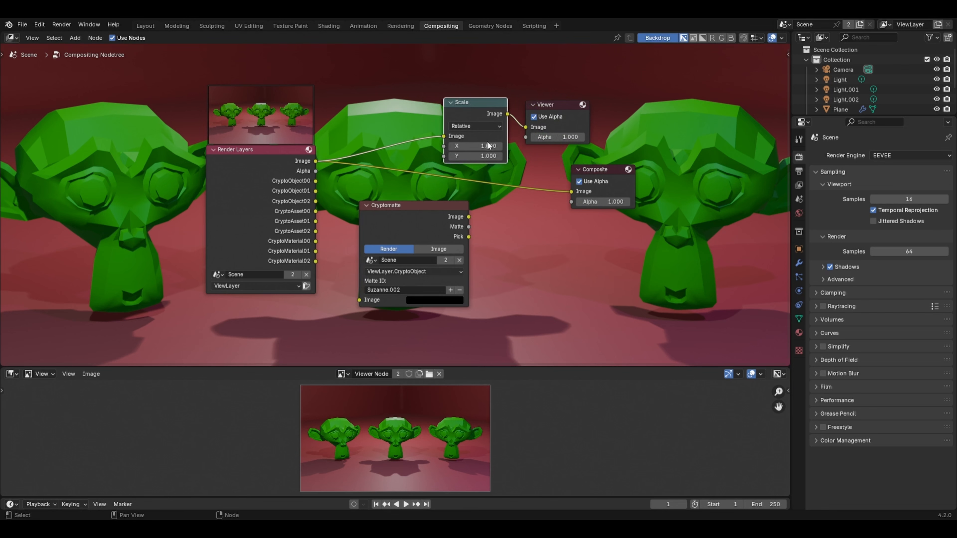
drag(476, 146, 459, 155)
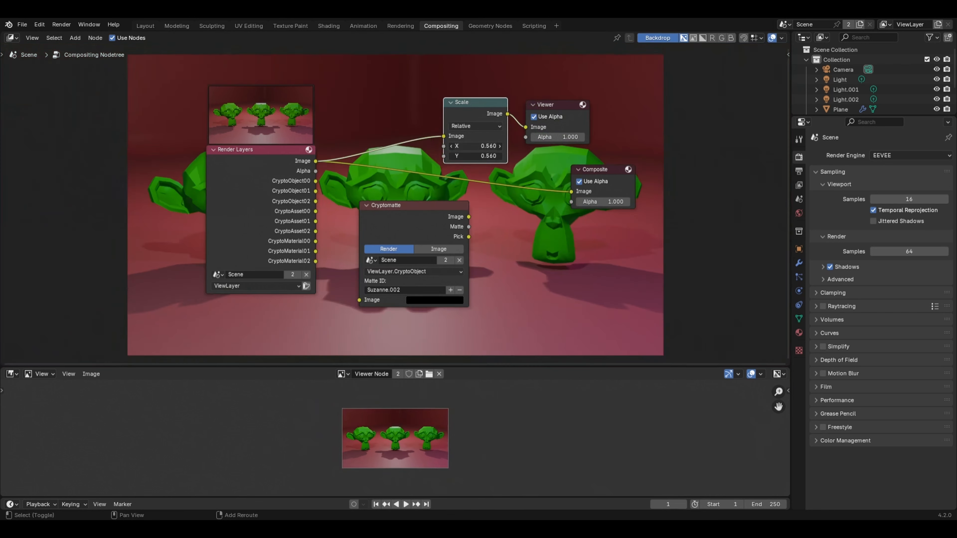
scroll(408, 149, down, 2)
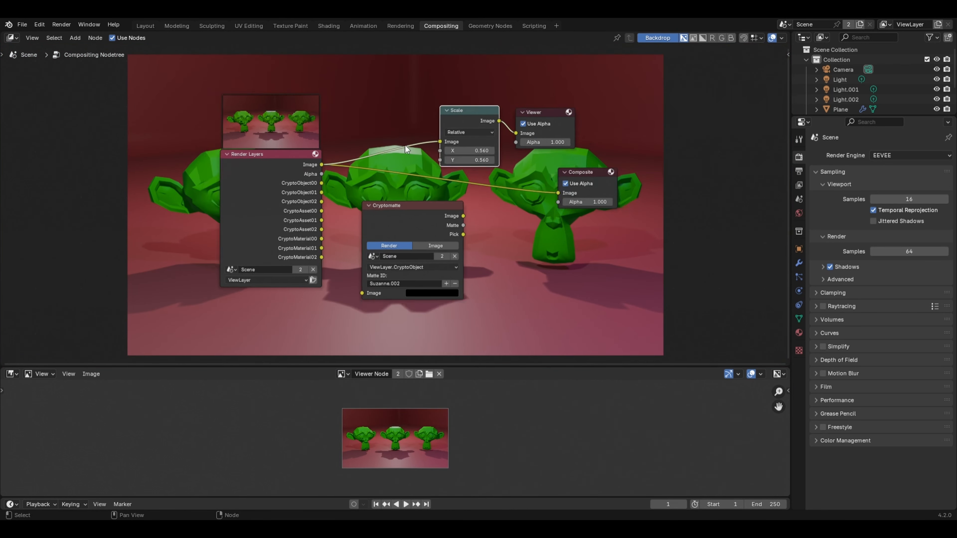
scroll(422, 158, up, 1)
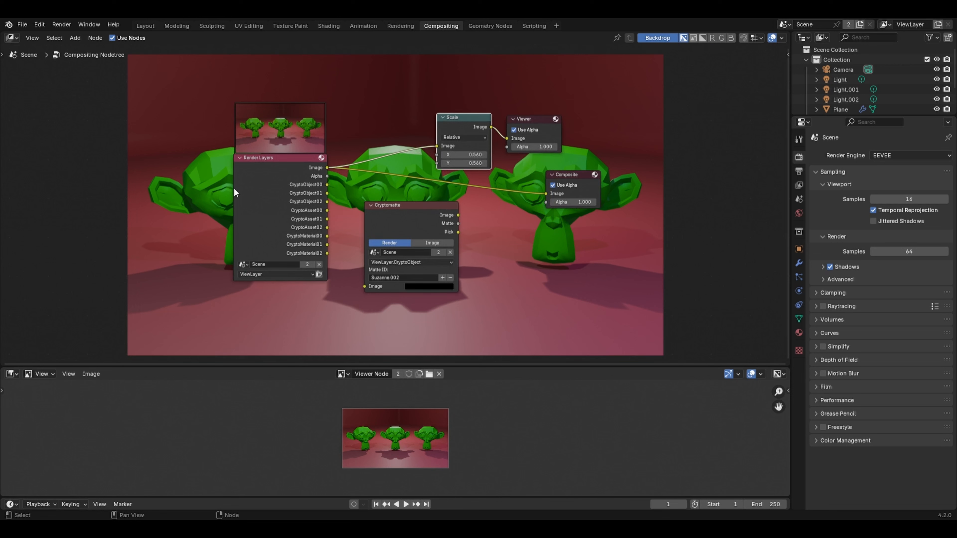
Step: Move the Render Layers and Cryptomatte nodes apart, and preview the Cryptomatte Image and Matte outputs through the Viewer
drag(270, 209, 79, 189)
drag(407, 215, 497, 138)
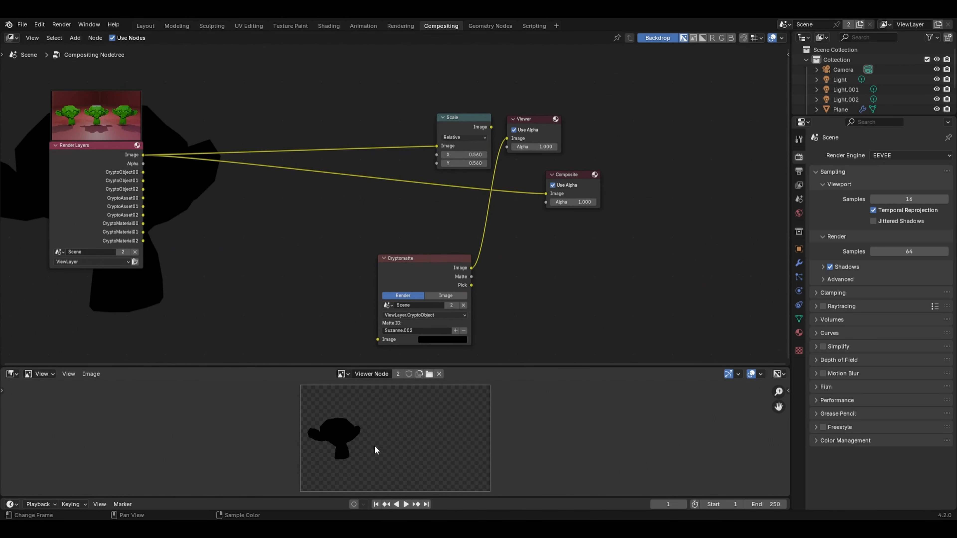
scroll(371, 435, up, 2)
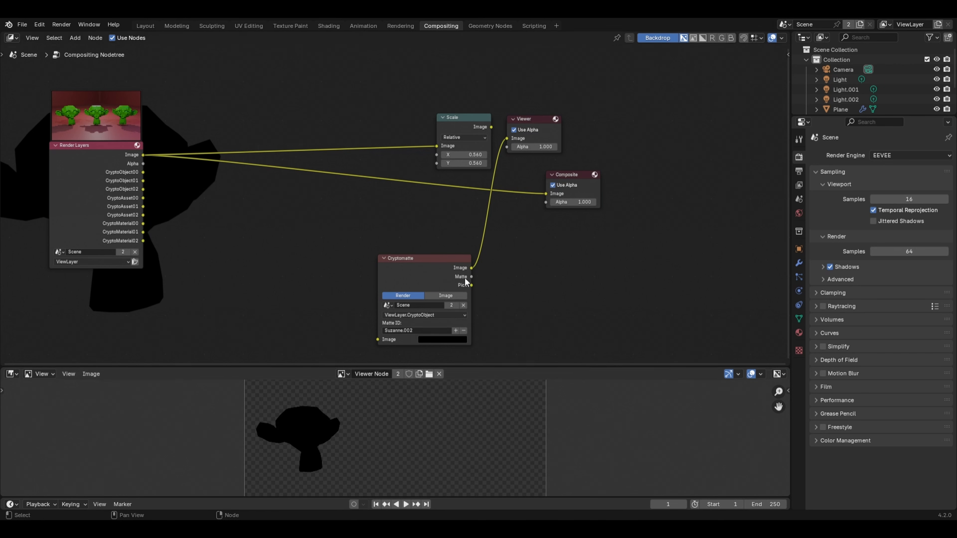
drag(471, 277, 504, 138)
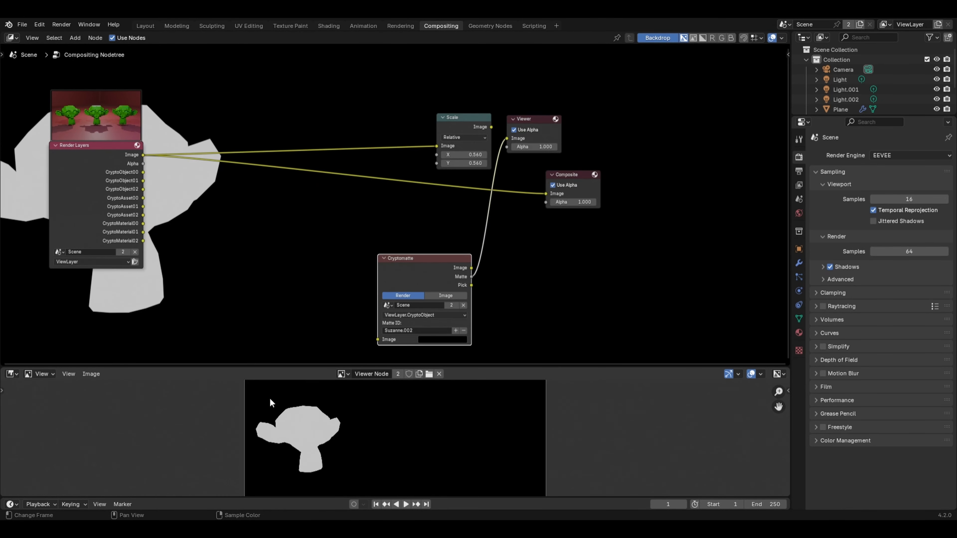
scroll(303, 408, down, 2)
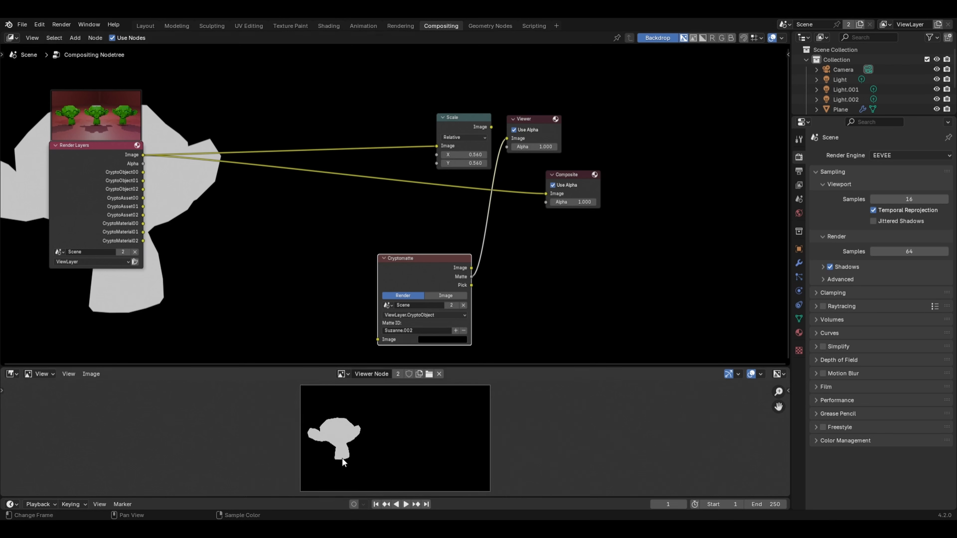
Step: Move the Viewer and Composite nodes farther from the Scale node and reconnect the Scale image output to the Viewer
drag(542, 123, 643, 120)
drag(575, 177, 654, 178)
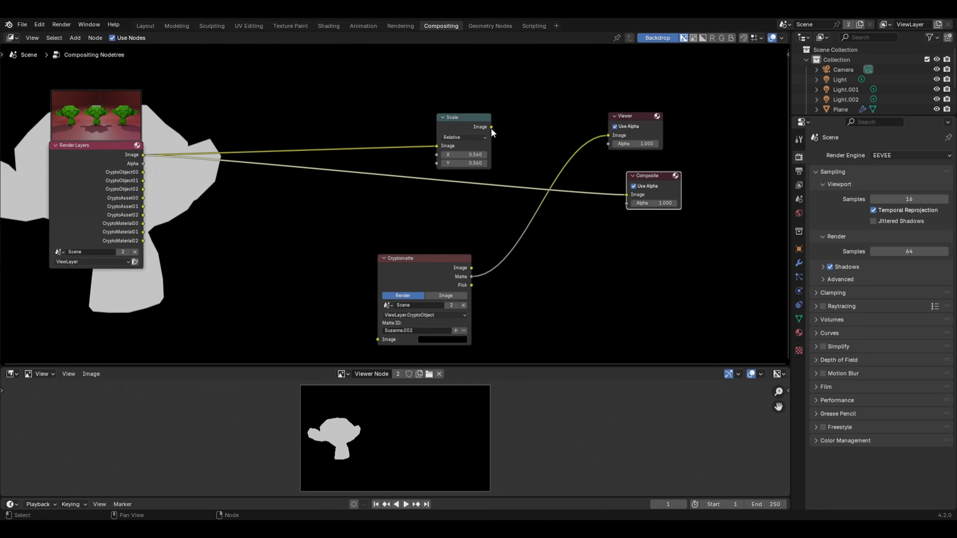
drag(492, 127, 607, 135)
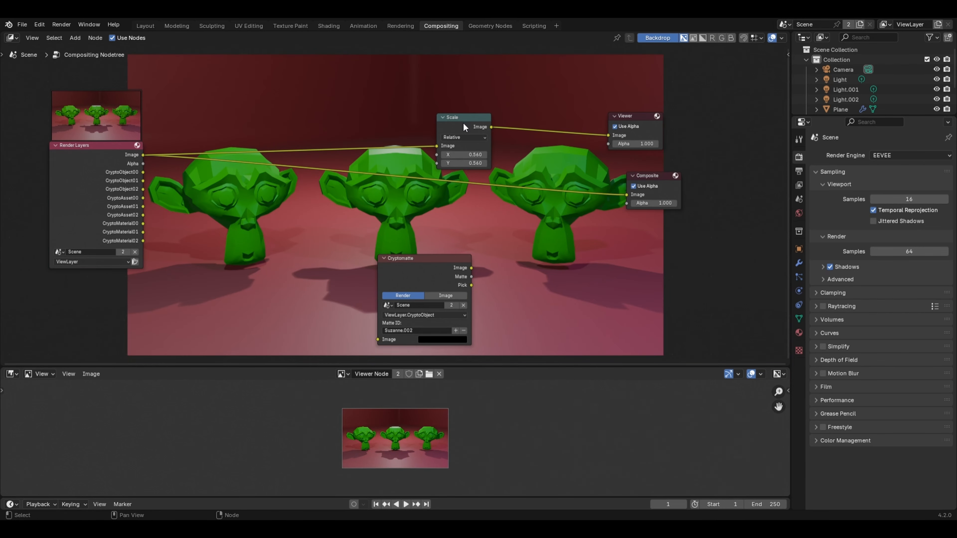
Step: Move the Scale node slightly aside and insert a Hue/Saturation/Value node between Render Layers and Composite
click(463, 124)
drag(463, 126, 486, 116)
key(shift+a)
mouse_move(437, 90)
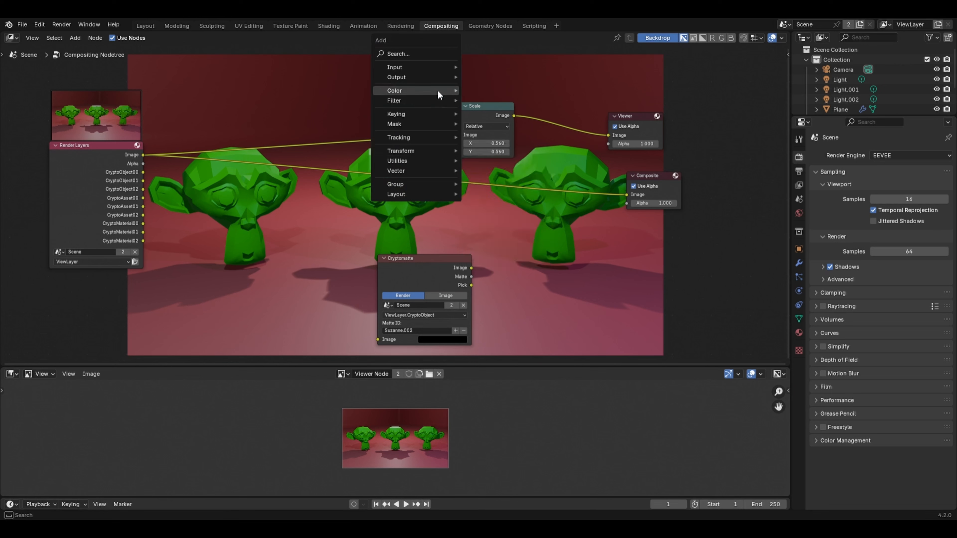
mouse_move(479, 91)
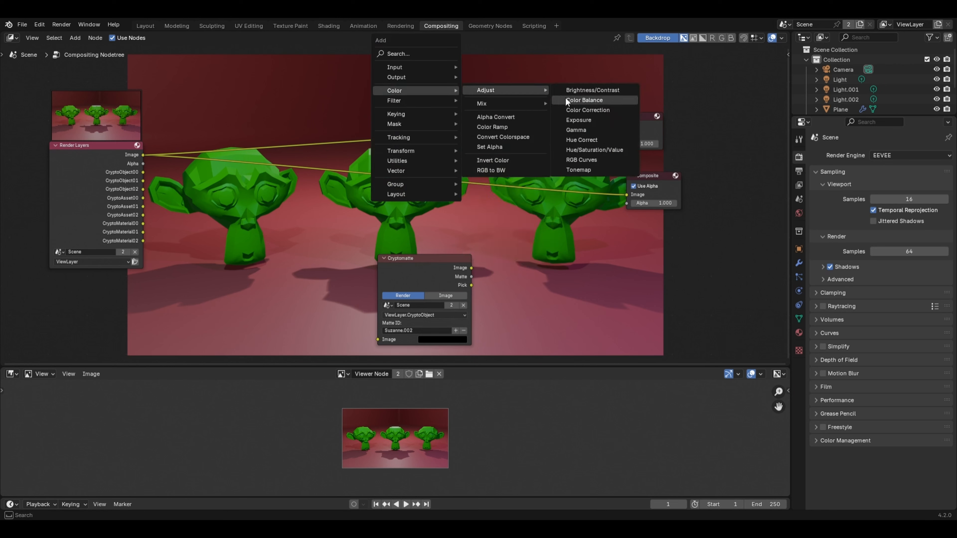
click(577, 150)
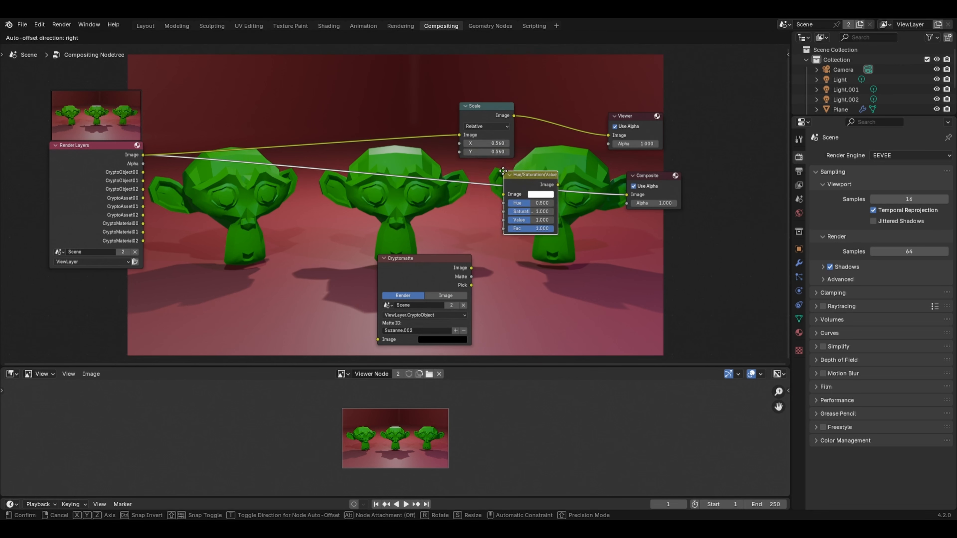
click(560, 187)
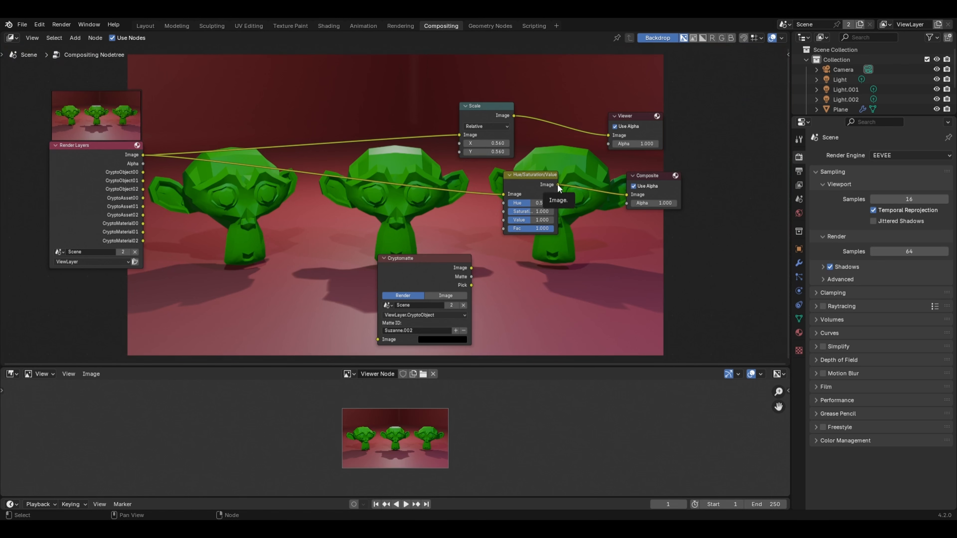
Step: Feed the Hue/Saturation/Value image output into the Scale node, and set Hue to 0.650 and Saturation to 1.533
drag(558, 185, 457, 136)
drag(517, 179, 338, 277)
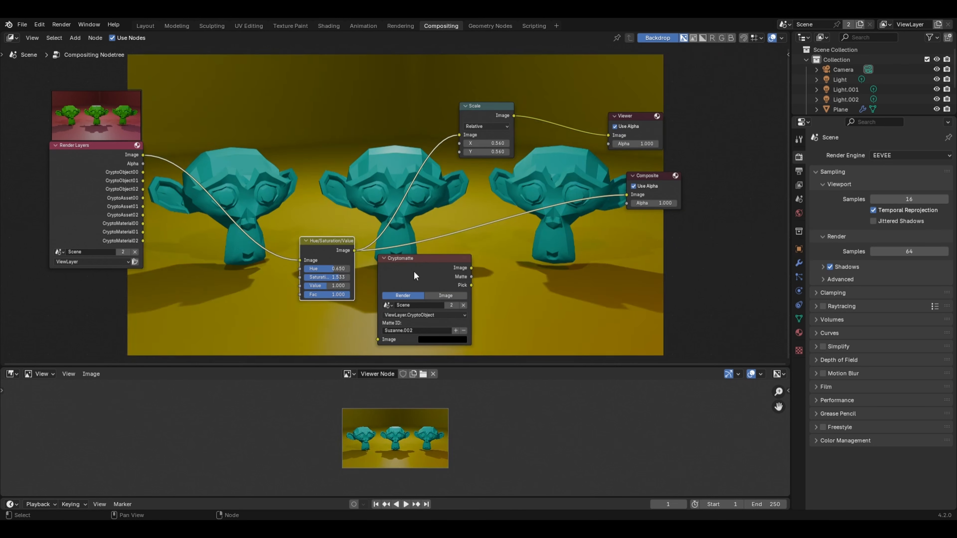
Step: Move the Cryptomatte node below Render Layers and connect its Matte output to the Hue/Saturation/Value Fac input
drag(413, 270, 129, 286)
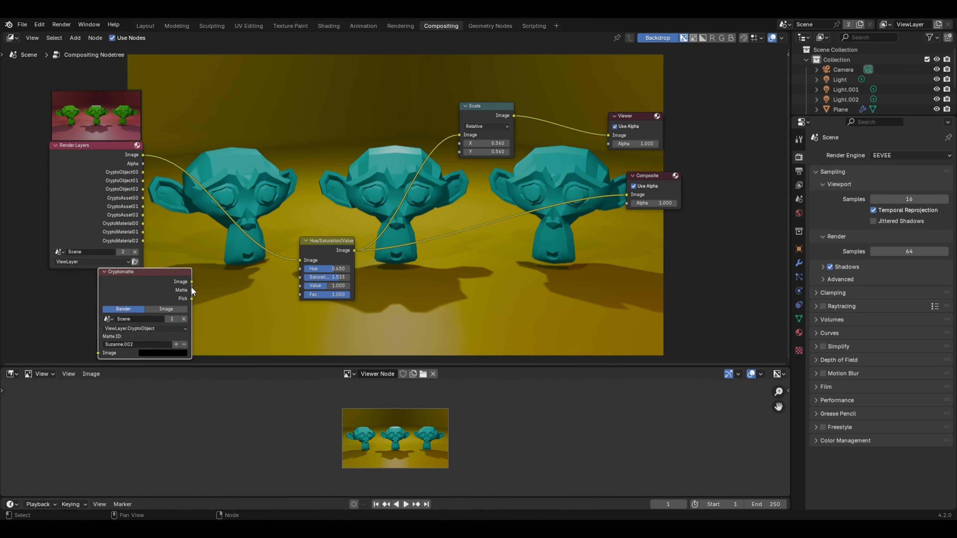
drag(192, 290, 299, 294)
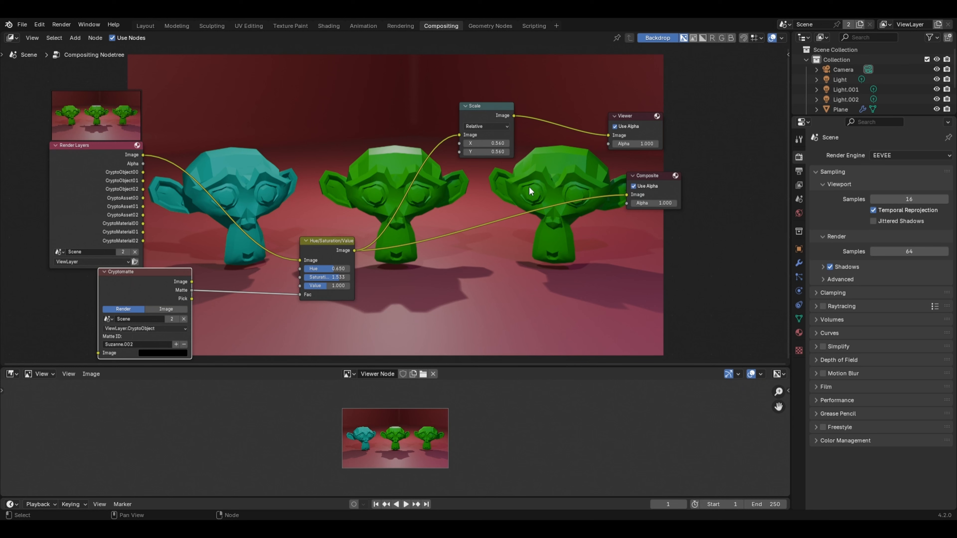
Step: Add the right-hand monkey head to the Cryptomatte matte and preview other hues on the masked heads, cancelling the hue change
click(176, 345)
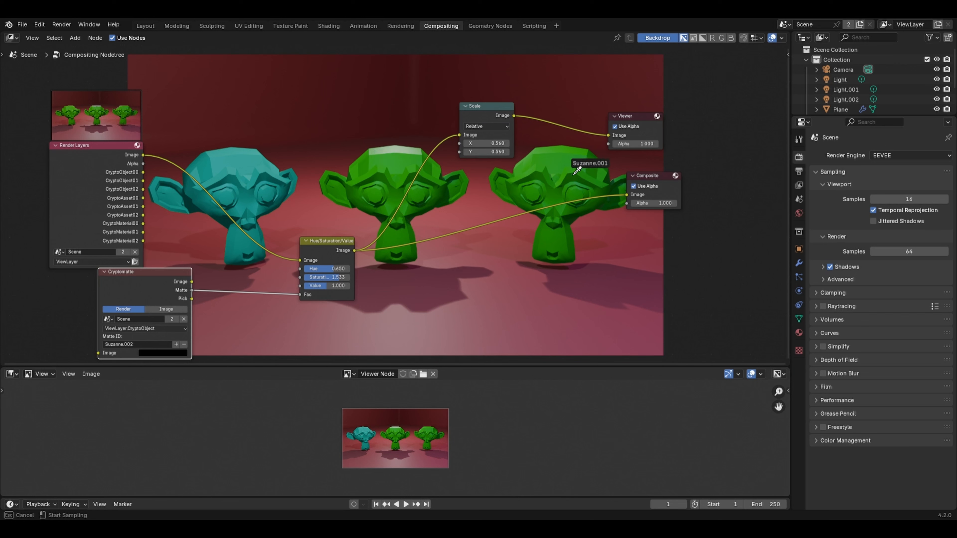
click(557, 176)
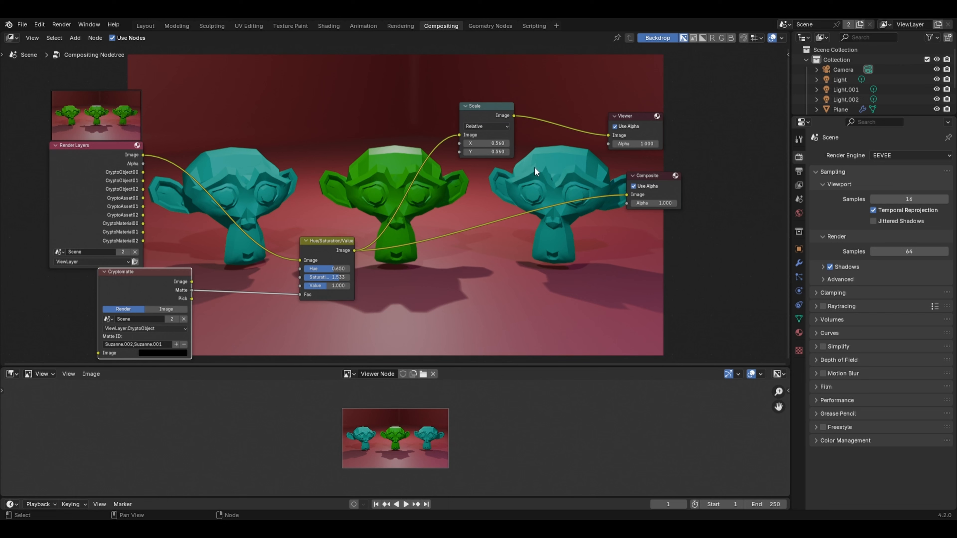
drag(331, 269, 515, 286)
right_click(316, 268)
Step: Remove both the left-hand and right-hand heads from the Cryptomatte matte and switch its layer to ViewLayer.CryptoAsset
click(184, 344)
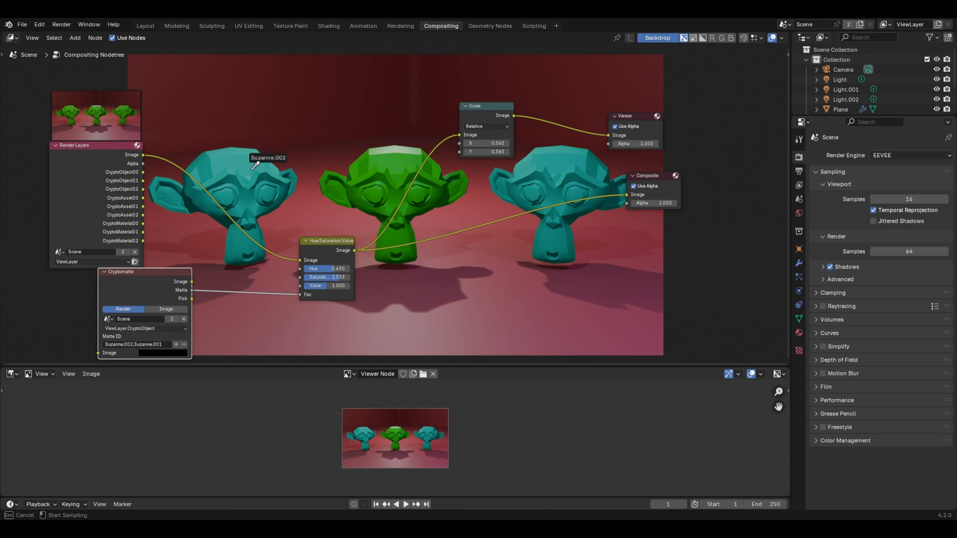
click(236, 176)
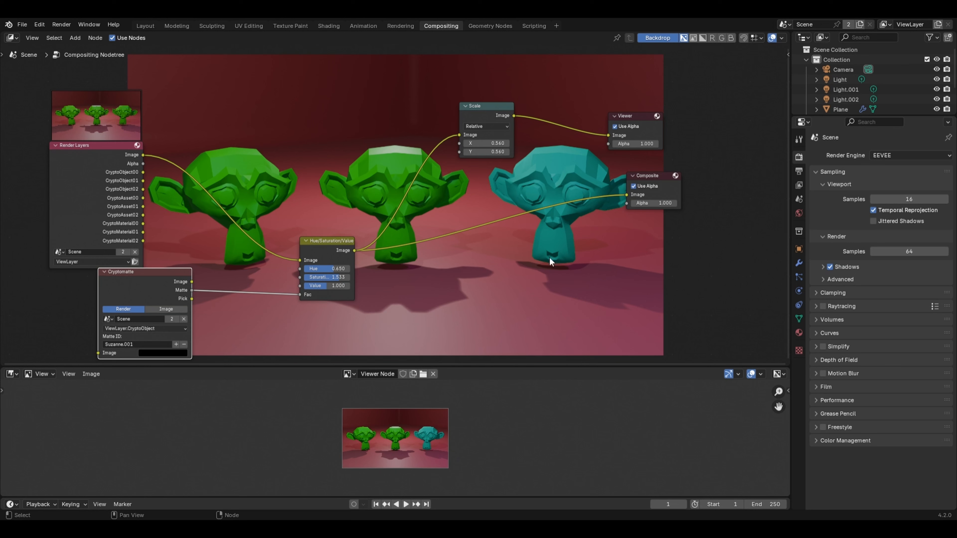
click(162, 327)
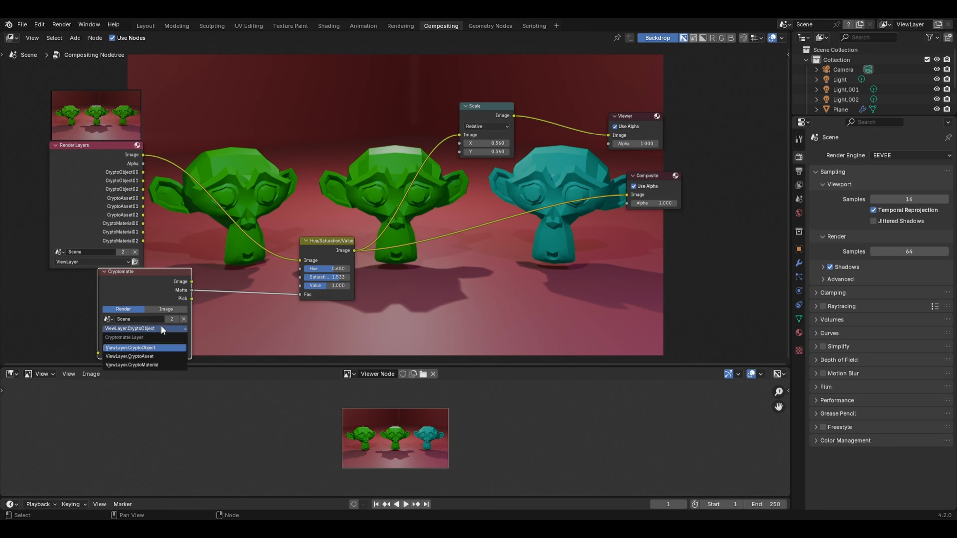
click(135, 356)
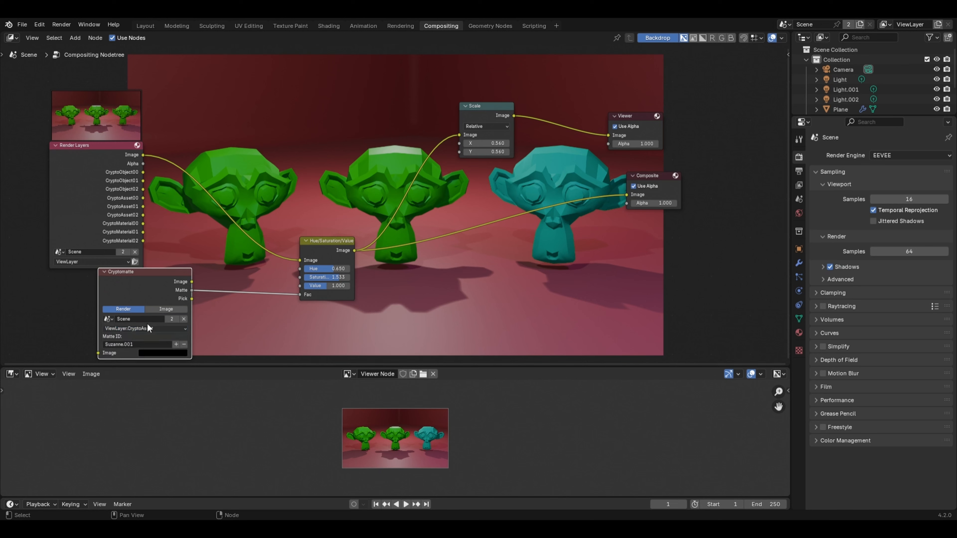
click(184, 345)
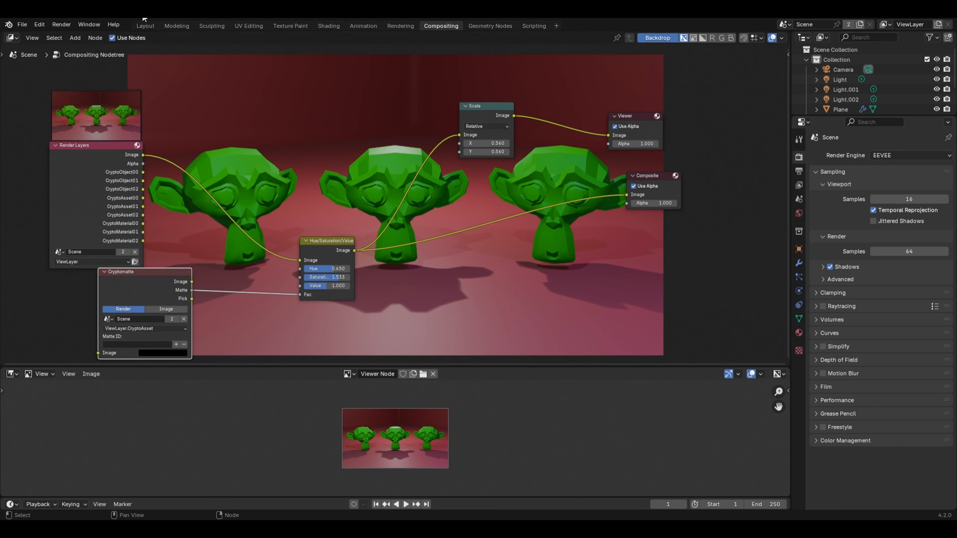
Step: In the Layout workspace, parent the left-hand monkey head to the plane using the Object parent type
click(140, 25)
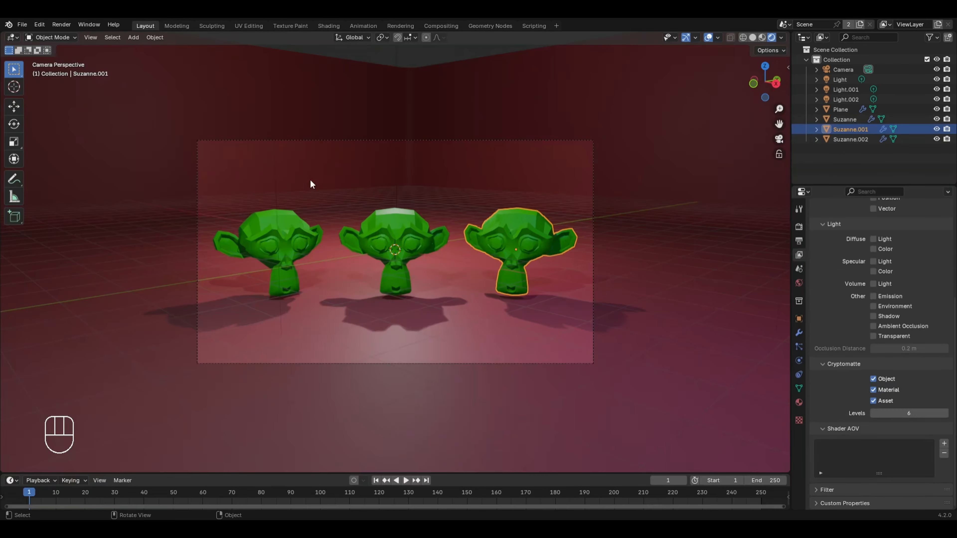
click(293, 232)
key(shift)
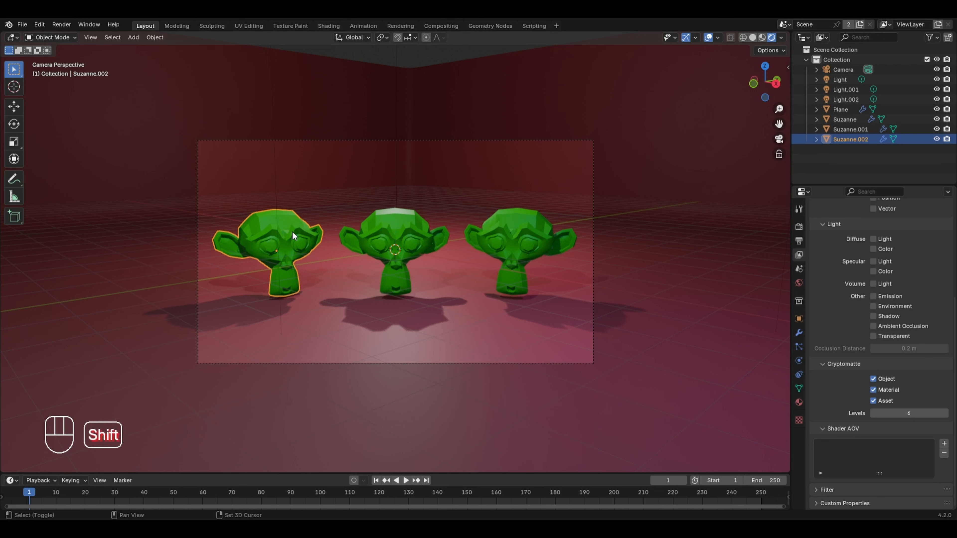
shift+click(157, 261)
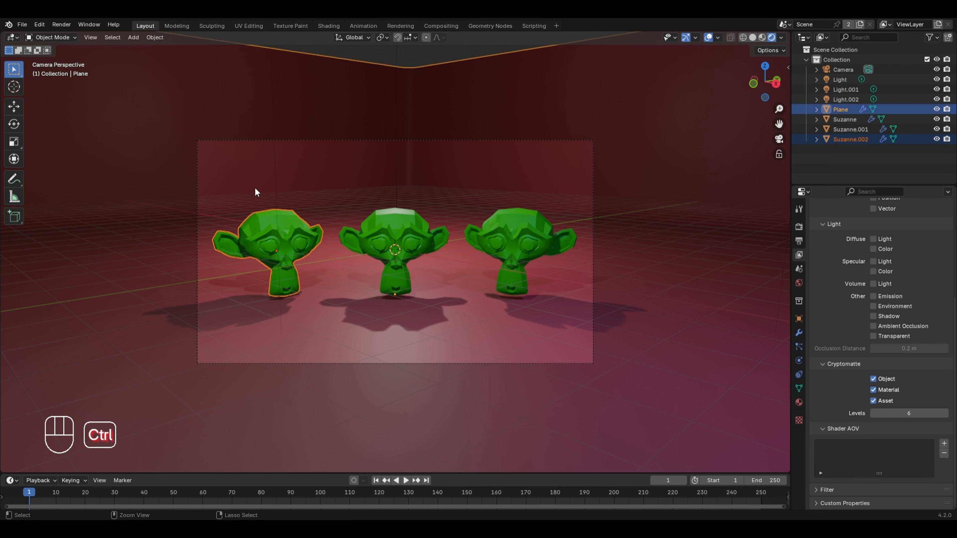
key(ctrl+p)
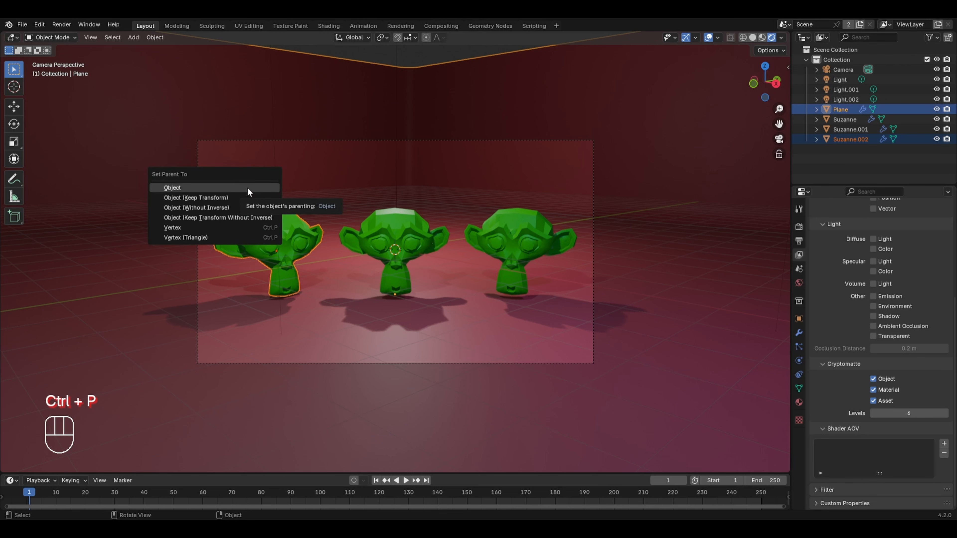
click(194, 188)
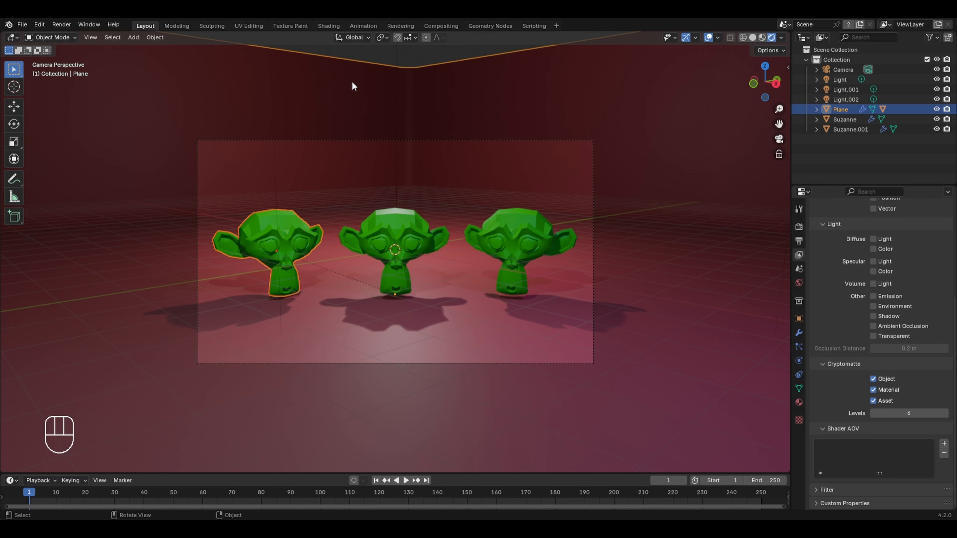
Step: Try moving the plane down along the Z axis to test the parenting, and cancel the move
key(g)
key(z)
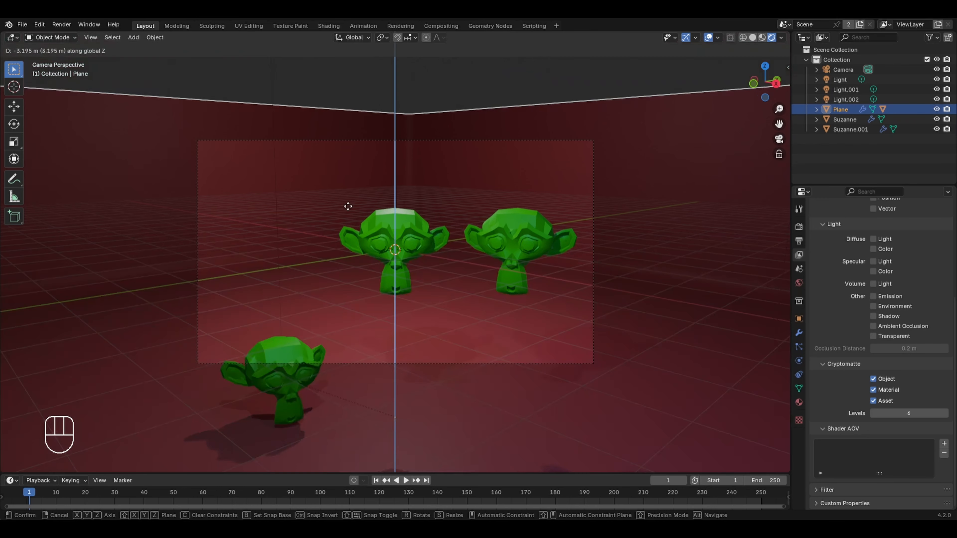
right_click(385, 296)
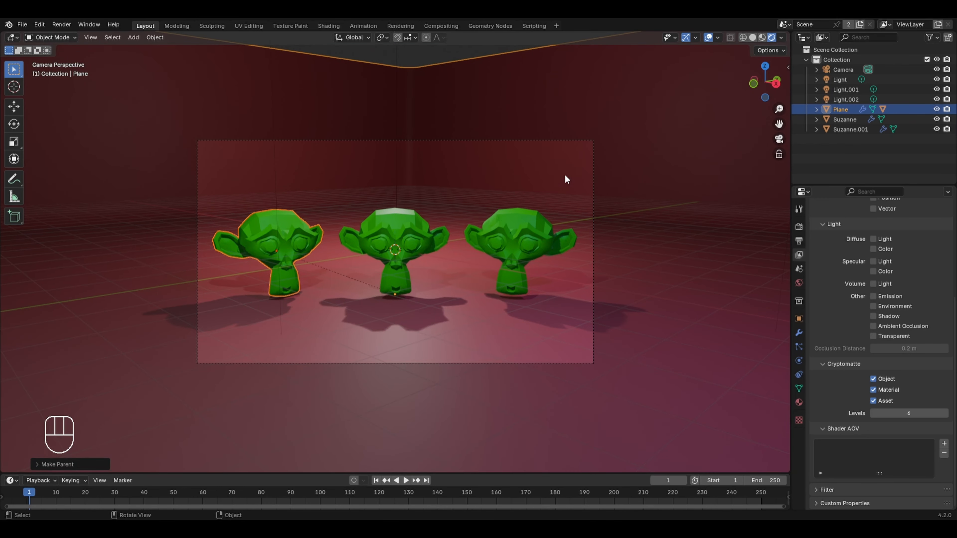
Step: Render the image again with the parented head and close the render result
click(61, 26)
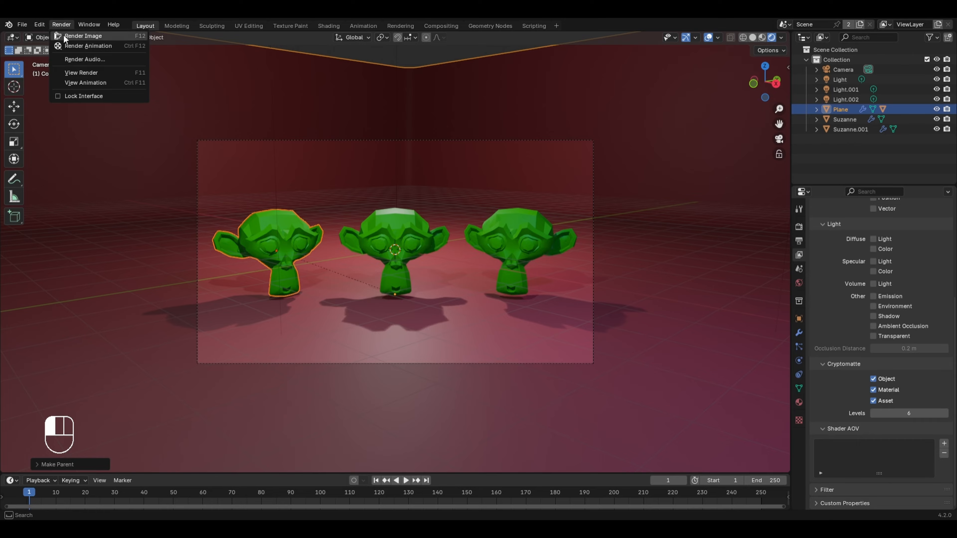
click(65, 36)
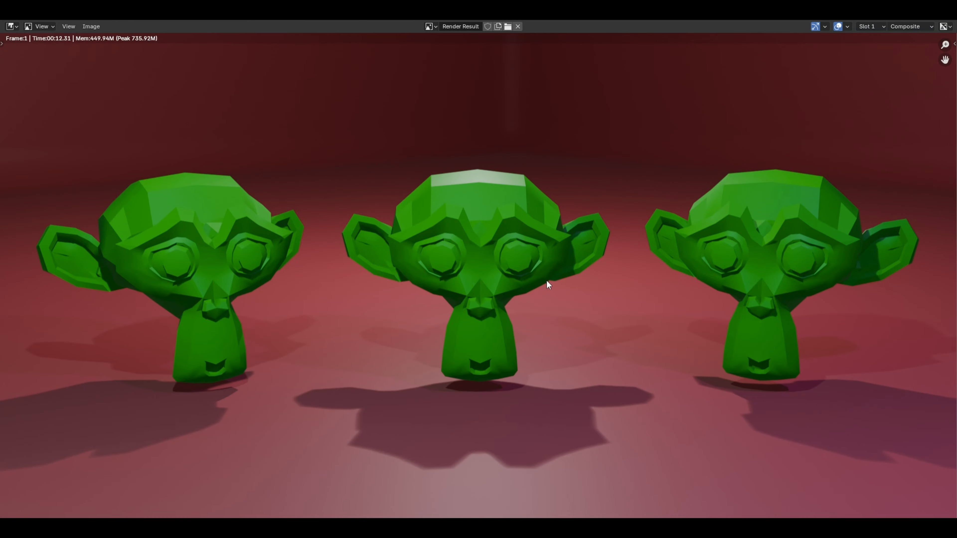
scroll(547, 285, down, 3)
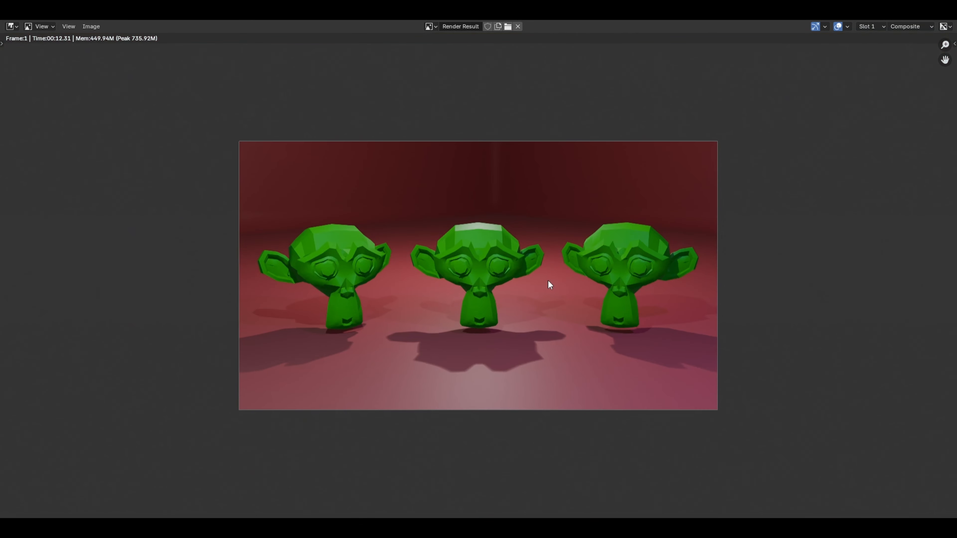
key(Escape)
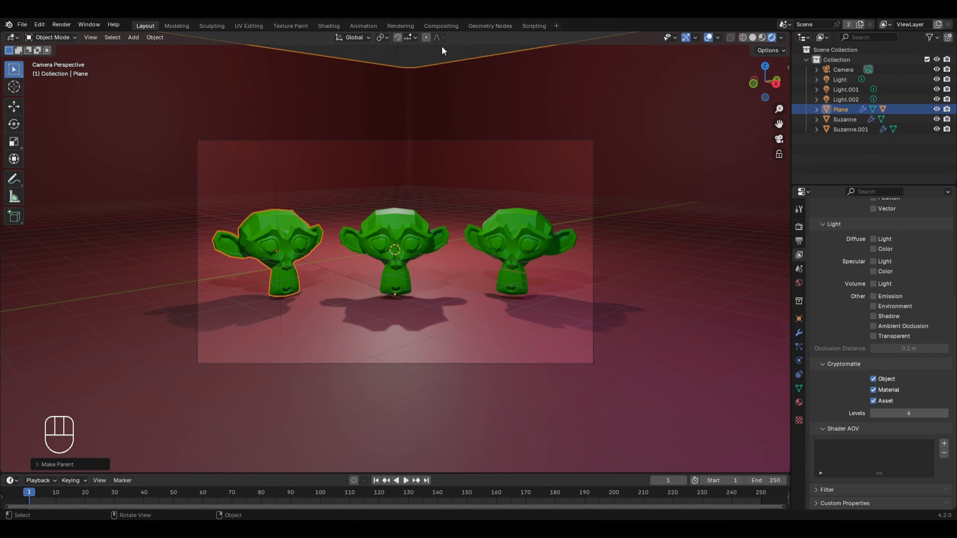
Step: Back in the Compositing workspace, pick the left-hand monkey head as the CryptoAsset matte and preview other hues
click(441, 26)
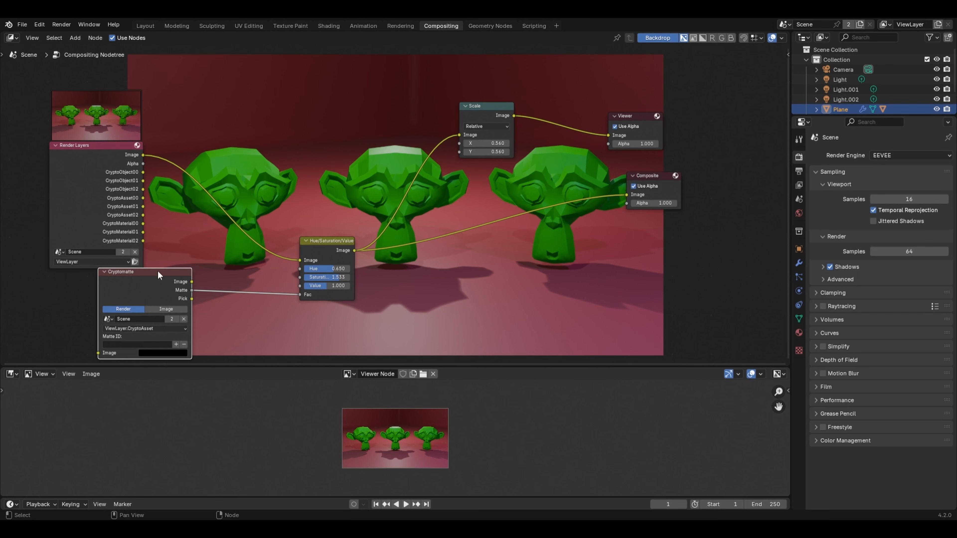
click(176, 345)
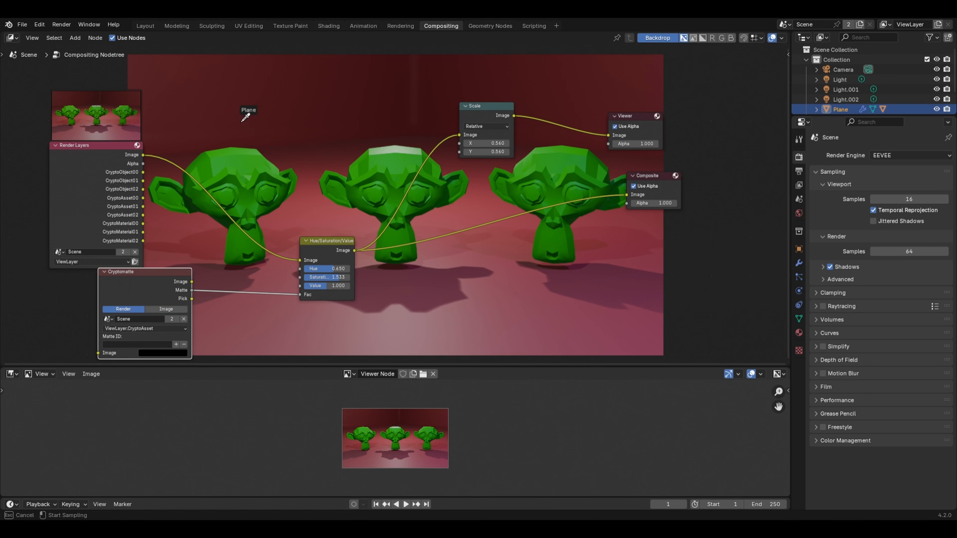
click(239, 185)
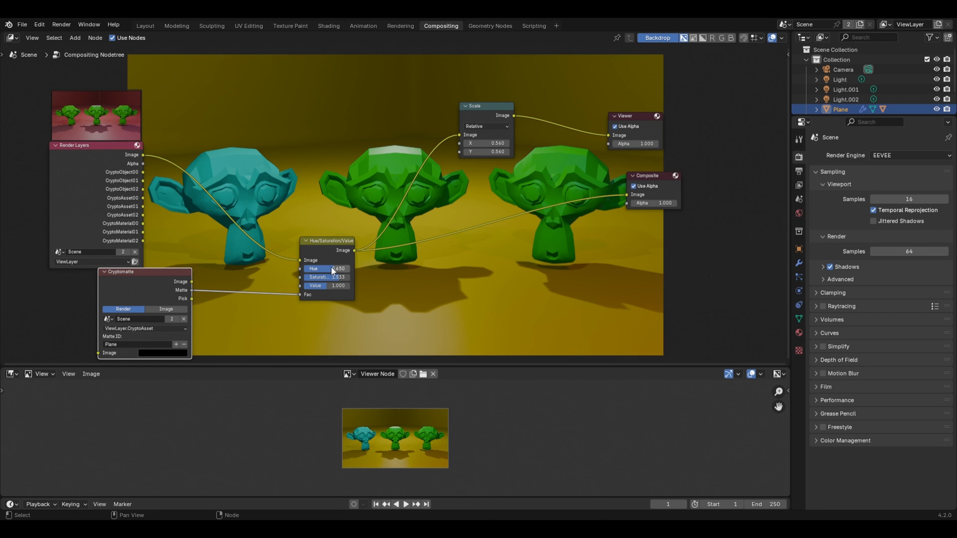
mouse_move(331, 266)
mouse_down()
mouse_move(311, 268)
mouse_move(325, 268)
mouse_up()
Step: Keep the Cryptomatte layer on ViewLayer.CryptoAsset and remove the Plane asset from the matte
click(157, 329)
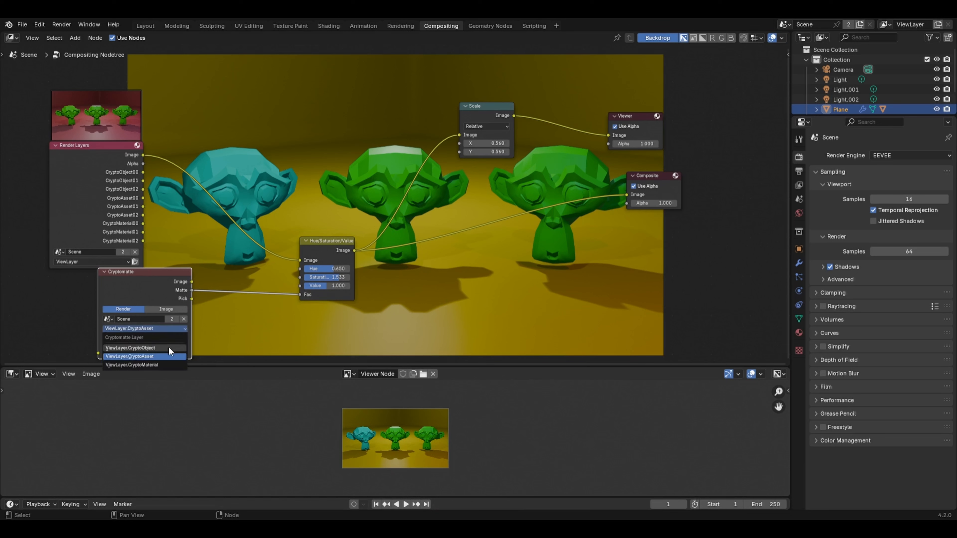
click(147, 355)
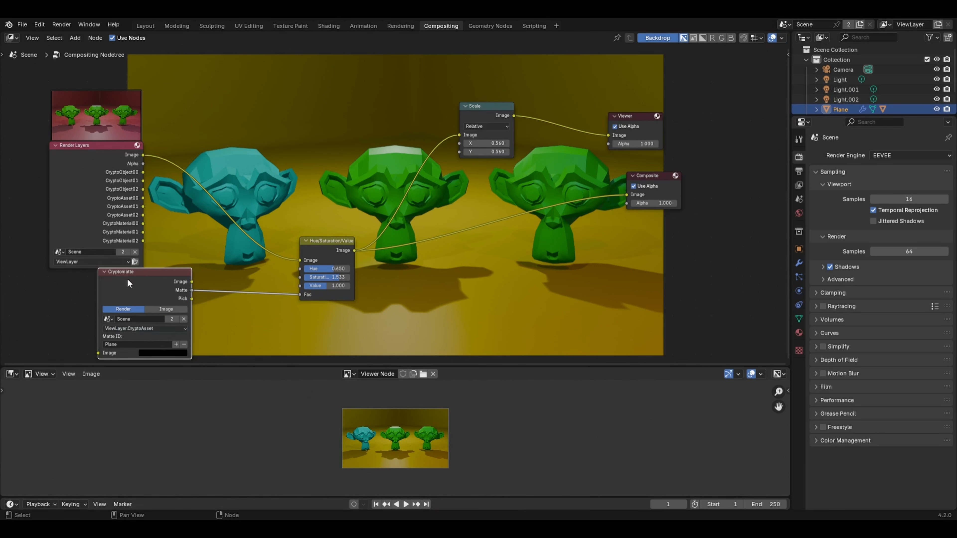
click(145, 328)
click(184, 345)
click(246, 305)
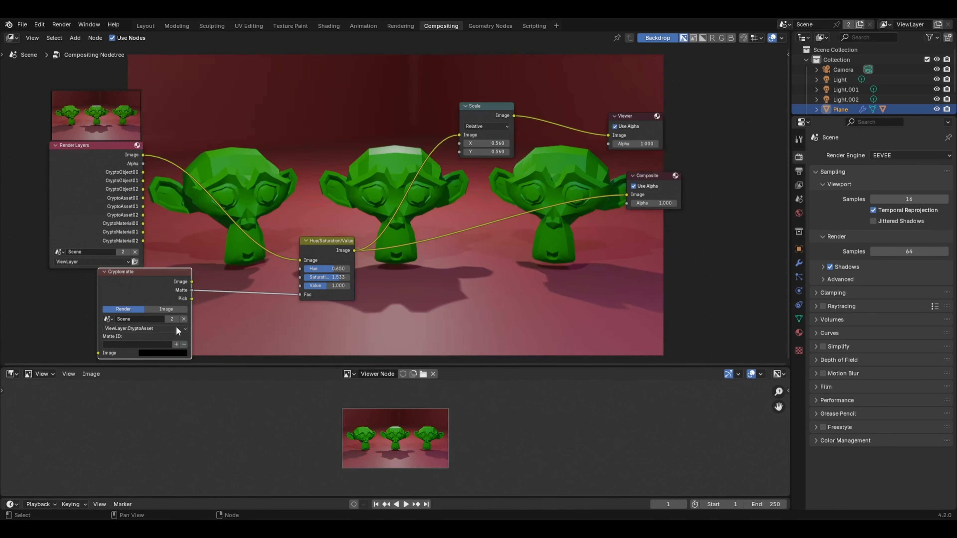
Step: Switch the Cryptomatte layer to ViewLayer.CryptoMaterial and pick the left-hand monkey head's material as the matte
click(170, 327)
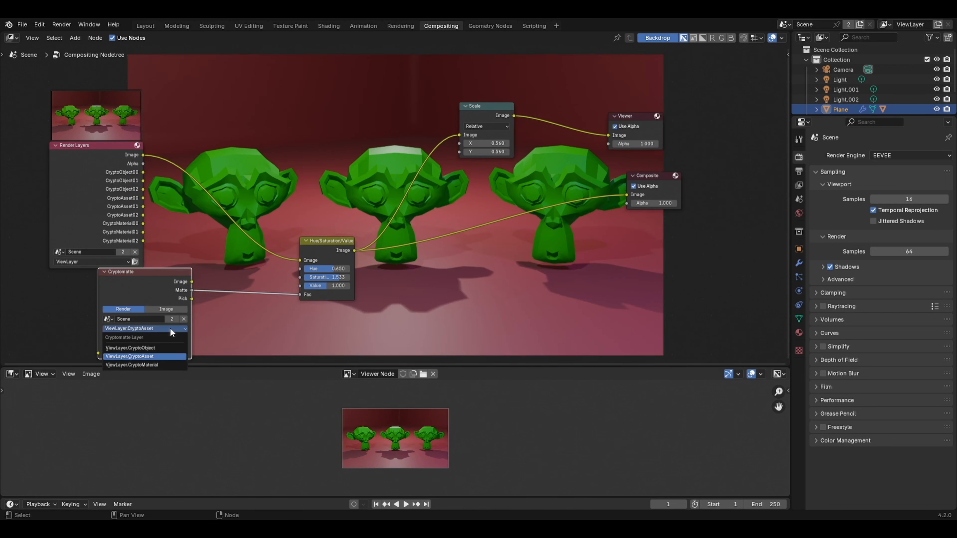
click(136, 364)
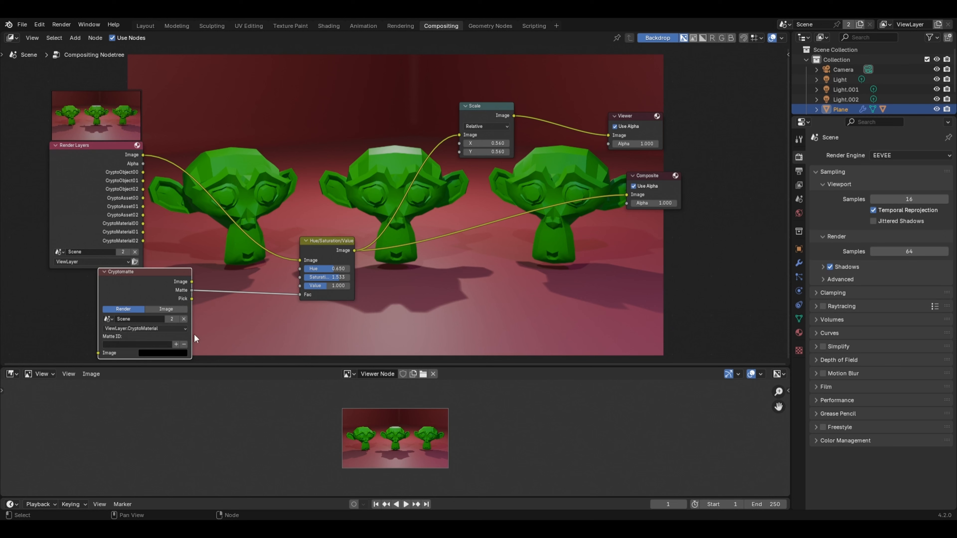
click(176, 344)
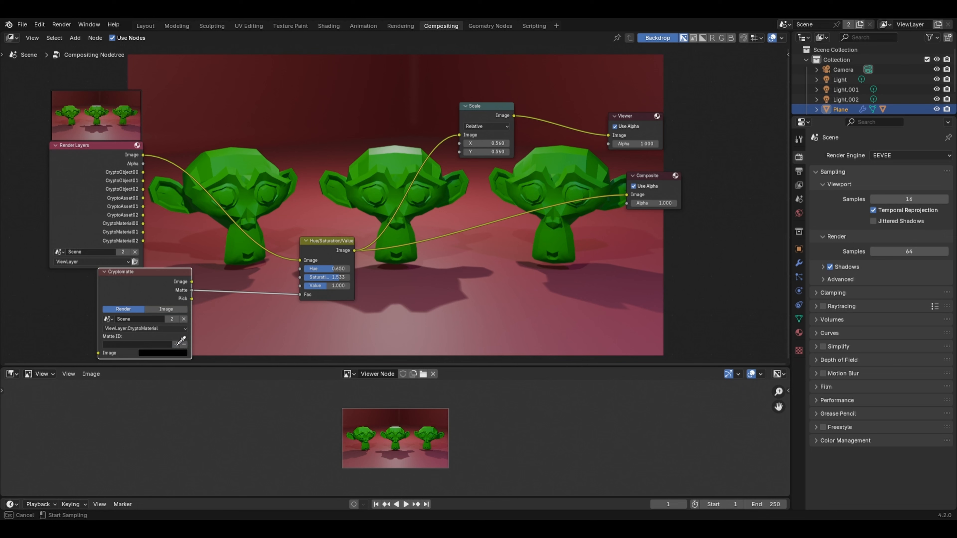
click(255, 172)
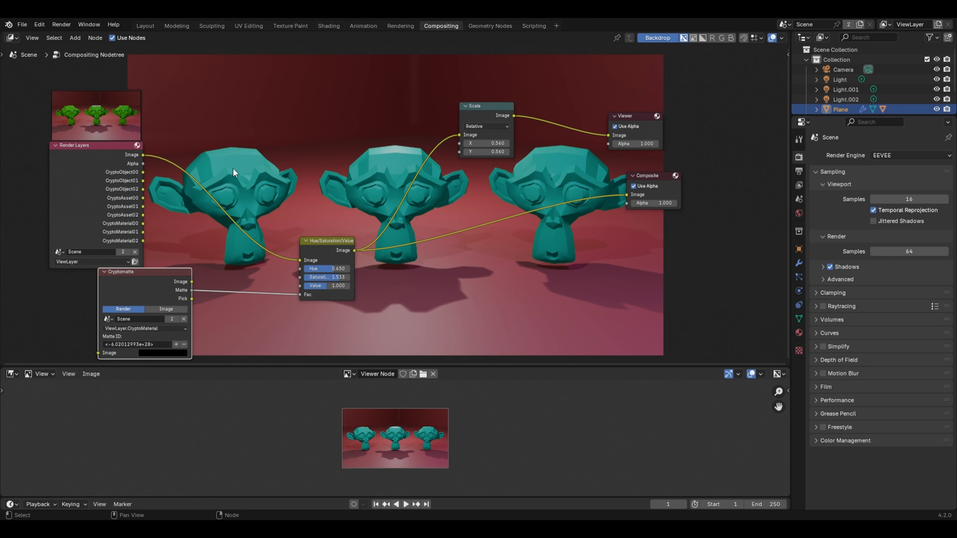
Step: Try another hue on the monkey heads and keep the Cryptomatte layer on ViewLayer.CryptoMaterial
drag(320, 266, 338, 266)
key(Escape)
click(157, 329)
click(162, 328)
click(158, 327)
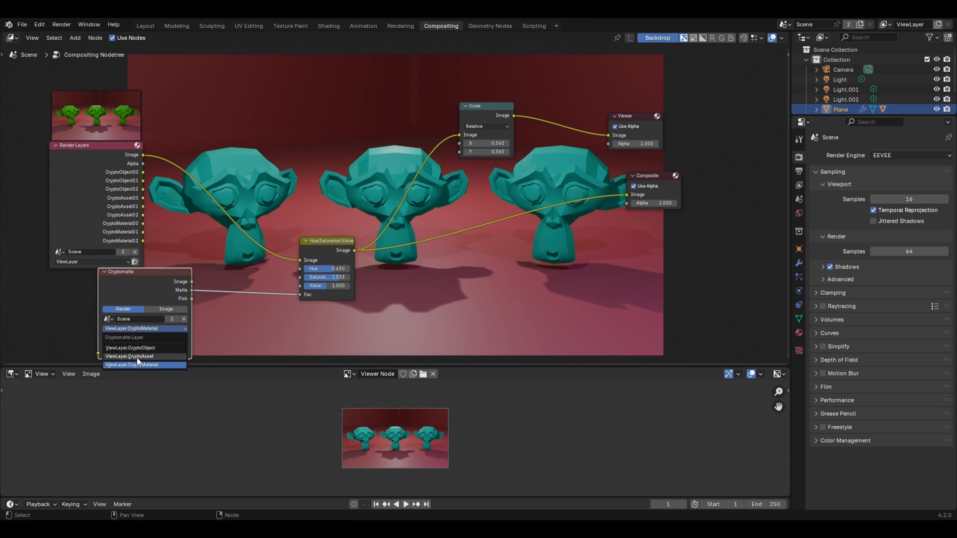
click(129, 363)
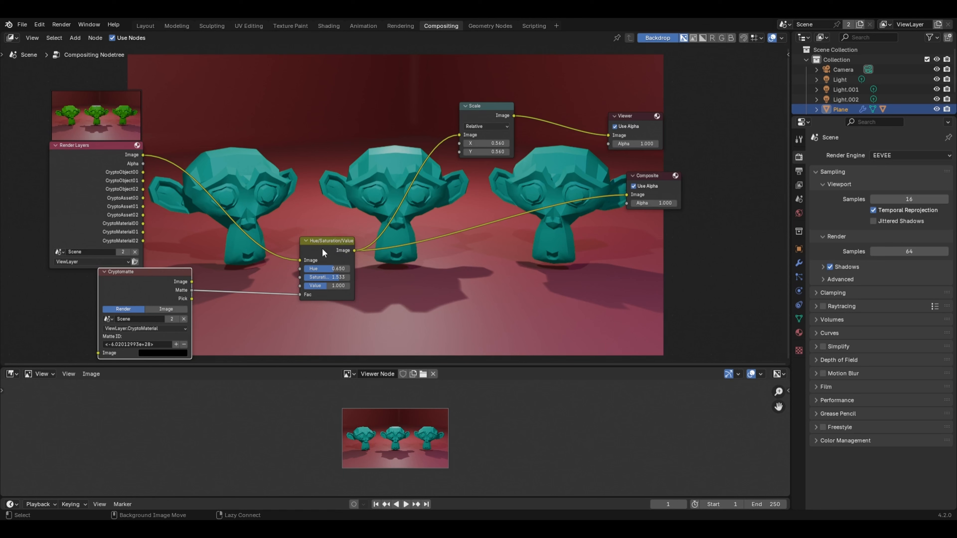
Step: Replace the Hue/Saturation/Value node with a Posterize node that feeds both the Composite and Scale nodes
alt+drag(322, 250, 645, 263)
key(x)
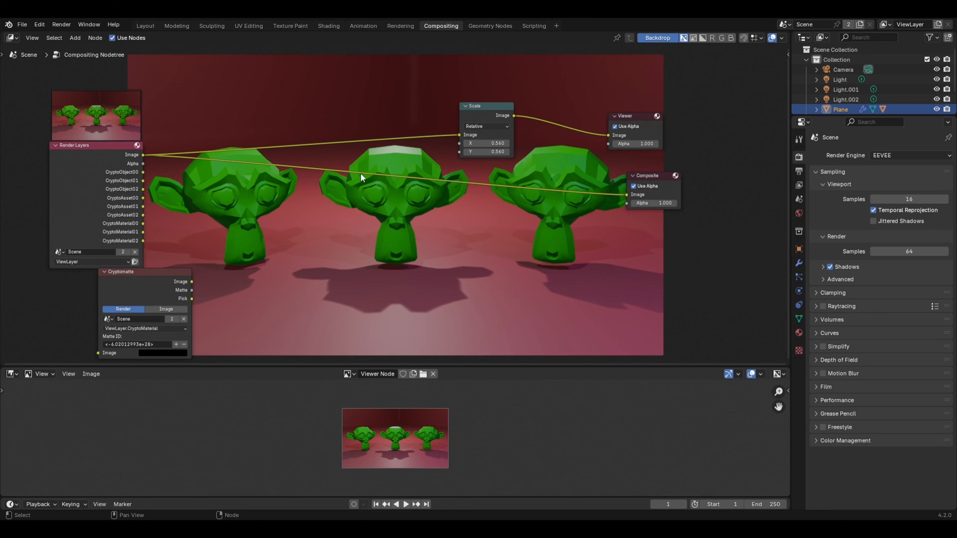
key(shift+a)
mouse_move(349, 208)
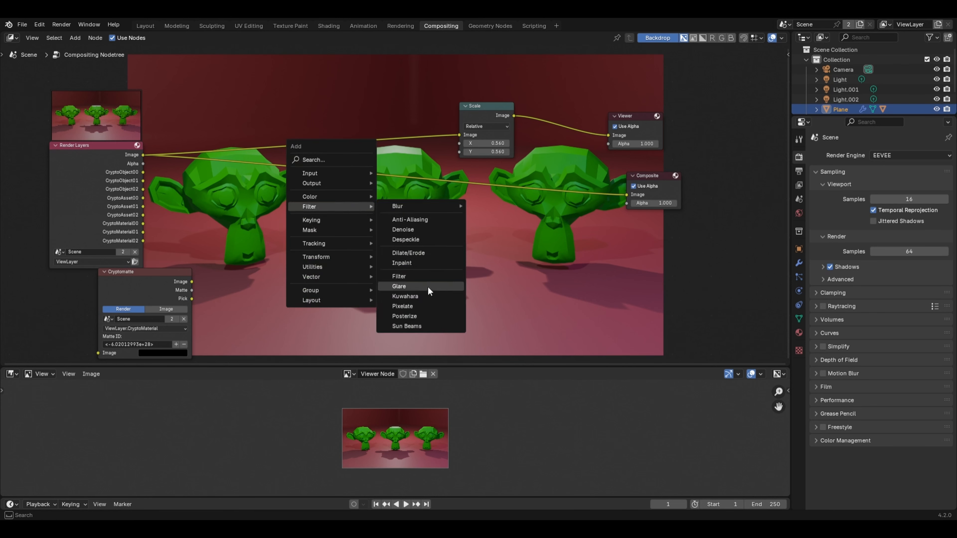
click(418, 316)
click(363, 163)
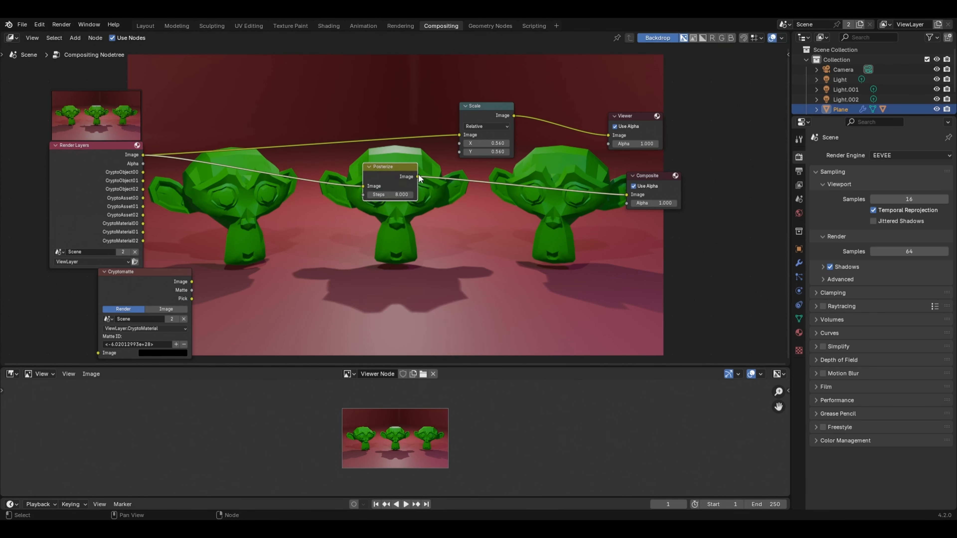
drag(418, 176, 458, 135)
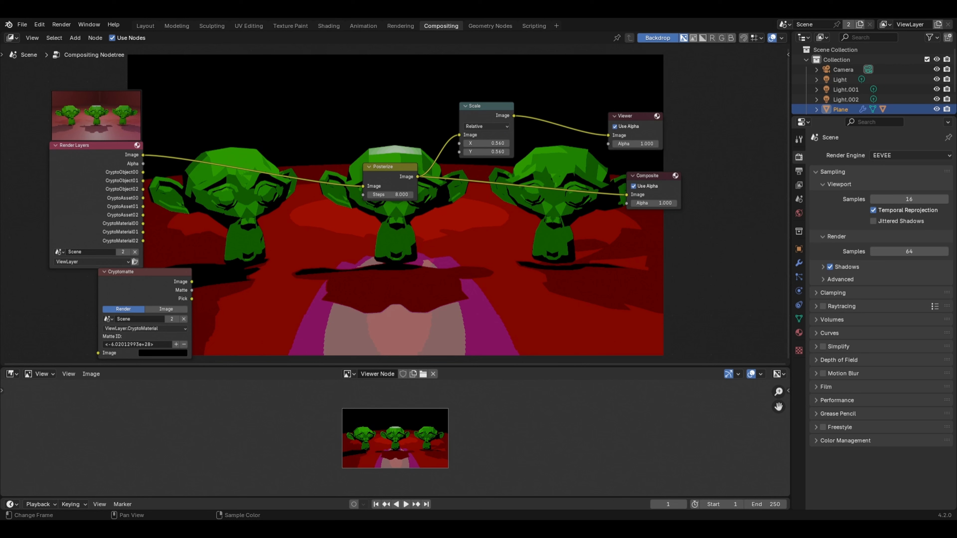
Step: Set the Posterize node's steps to 7 and reposition the node between Render Layers and Composite
drag(390, 166, 391, 122)
click(370, 152)
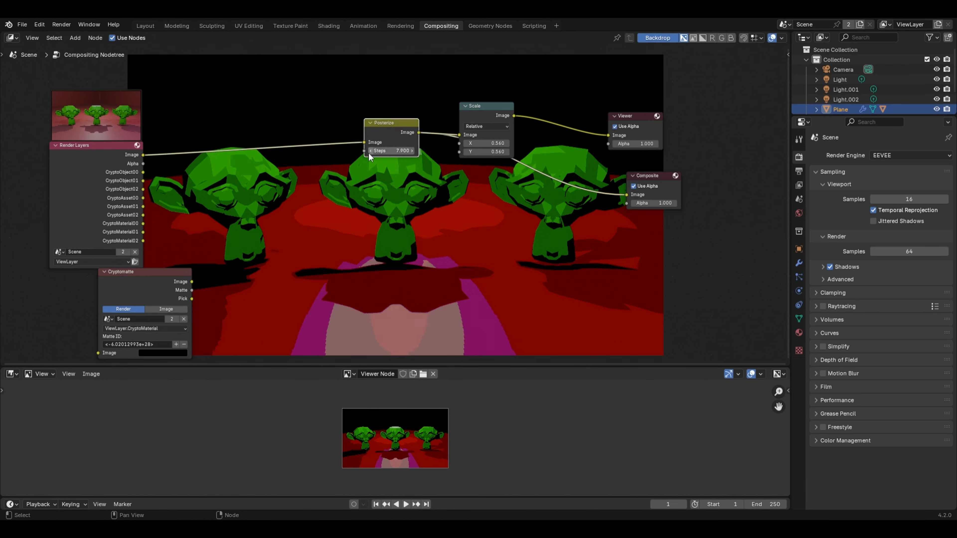
click(371, 152)
click(371, 152)
drag(377, 151, 368, 151)
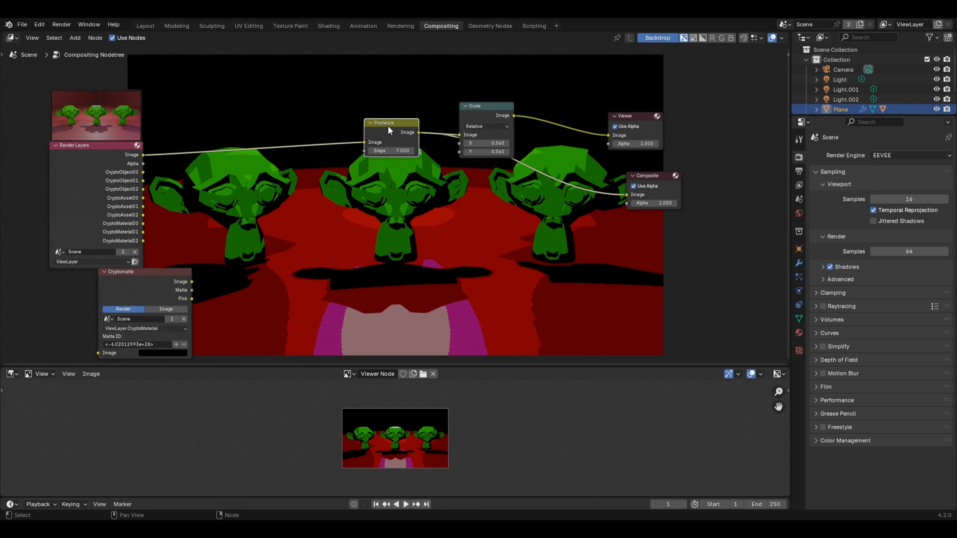
drag(388, 128, 377, 179)
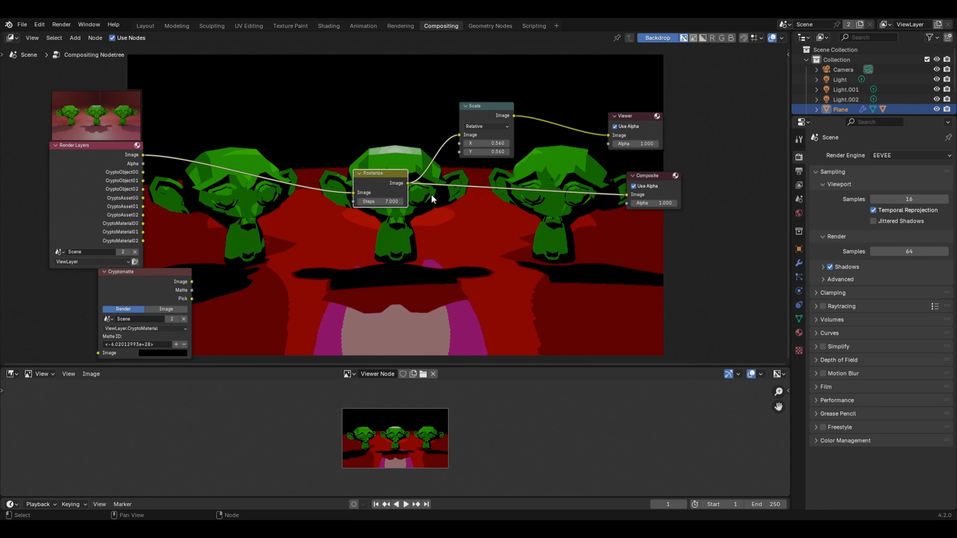
Step: Add a Mix Color node before Composite, with the Render Layers image as its first input and the Posterize image as its second
key(shift+a)
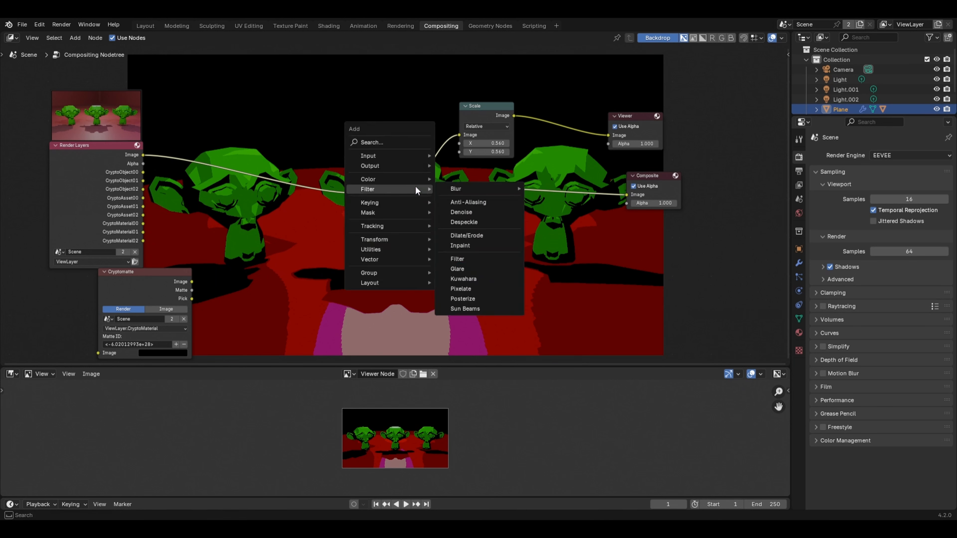
mouse_move(409, 179)
mouse_move(447, 193)
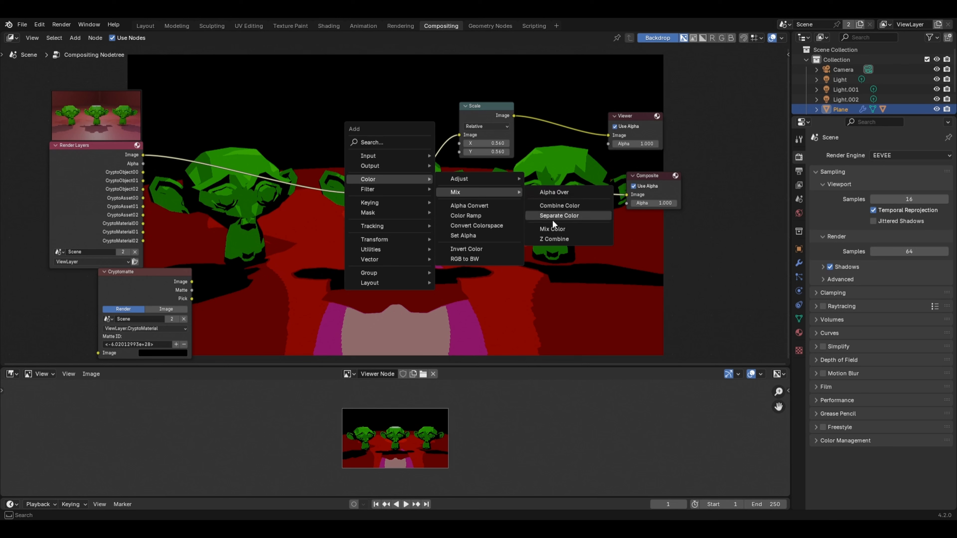
click(550, 228)
click(431, 168)
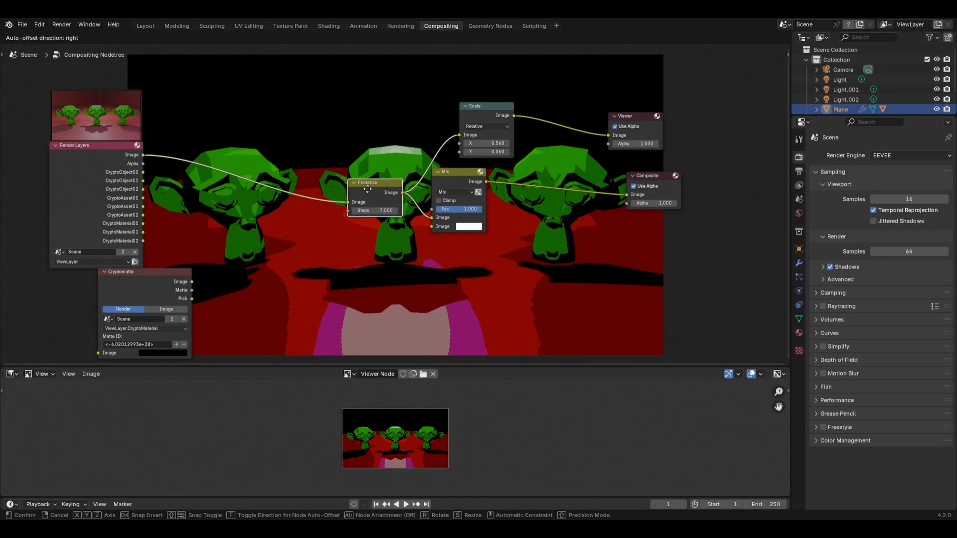
drag(143, 155, 431, 217)
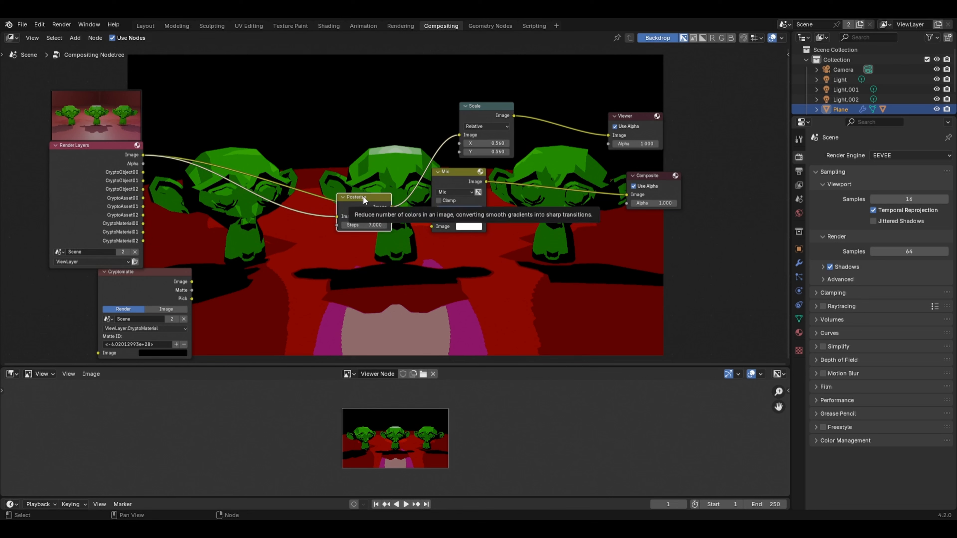
drag(363, 196, 431, 226)
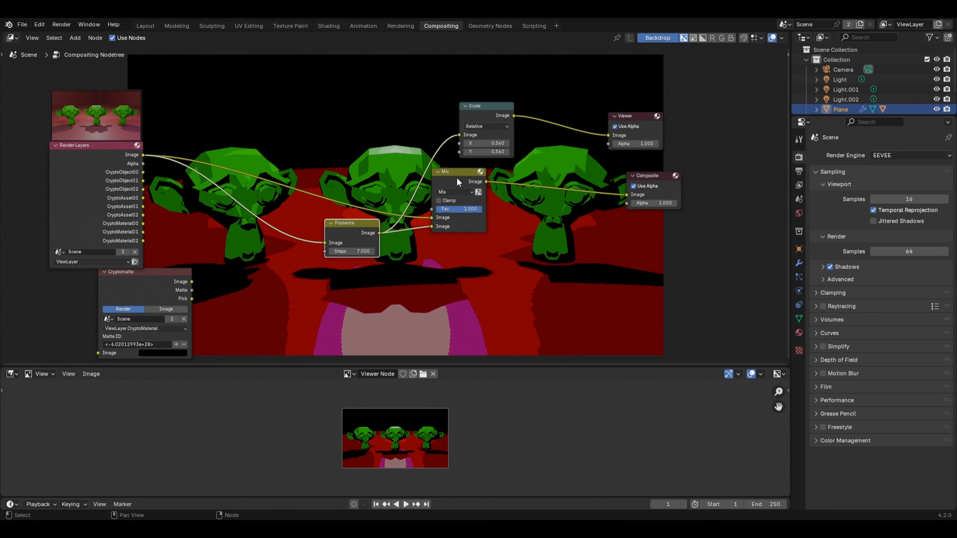
drag(457, 179, 465, 183)
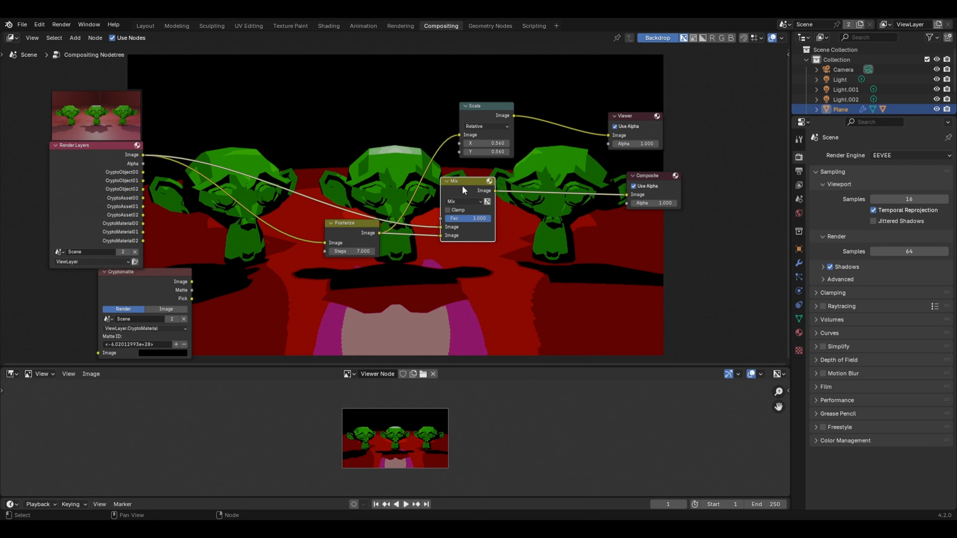
Step: Switch the Cryptomatte layer to ViewLayer.CryptoObject and connect its Matte output to the Mix node's Fac input
drag(137, 342, 232, 327)
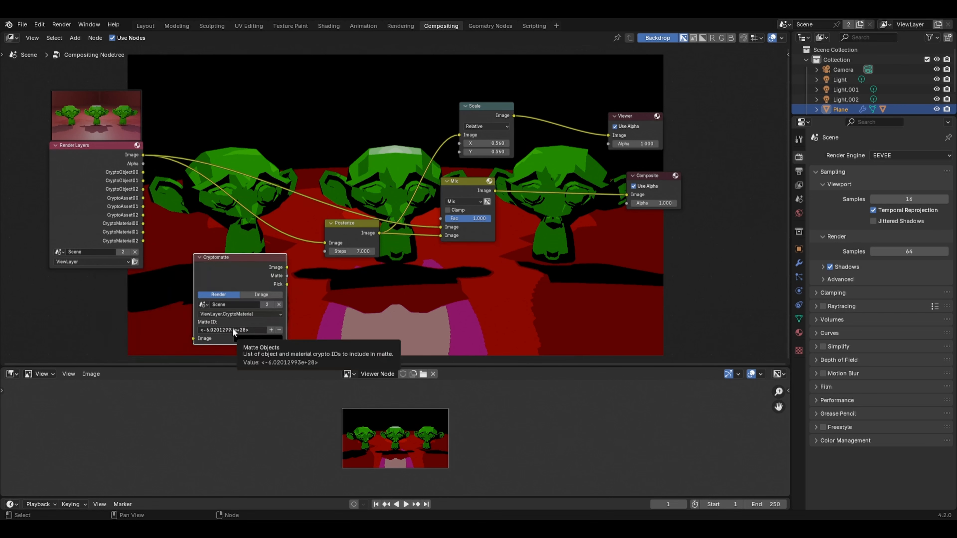
click(279, 330)
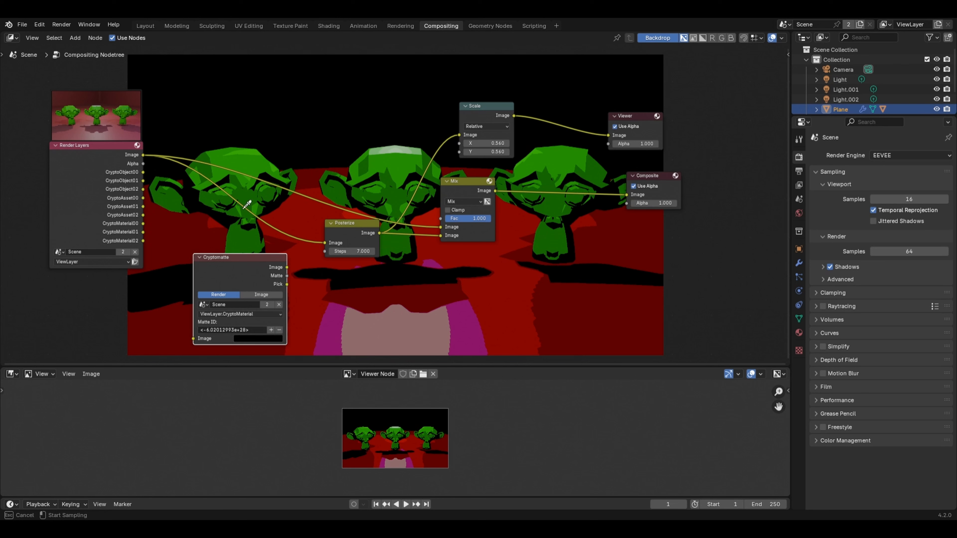
click(245, 183)
click(256, 314)
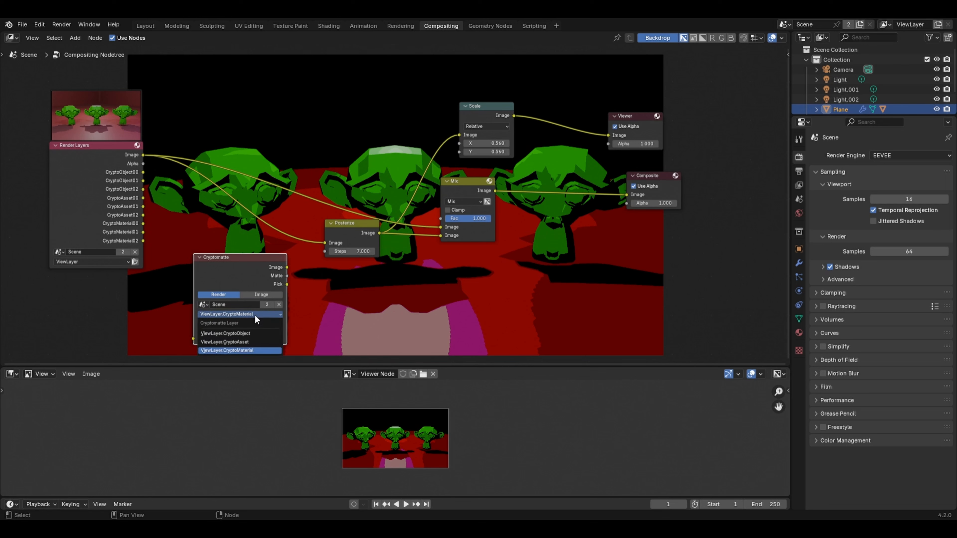
click(238, 333)
drag(238, 281, 459, 188)
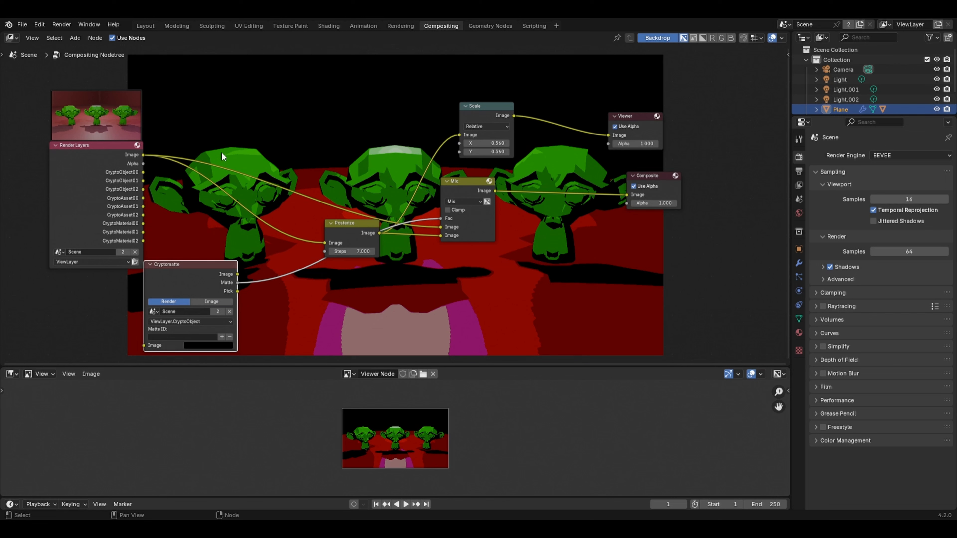
Step: Pick the left-hand monkey head as the object matte and connect the Mix node's Image output to the Scale node
click(221, 336)
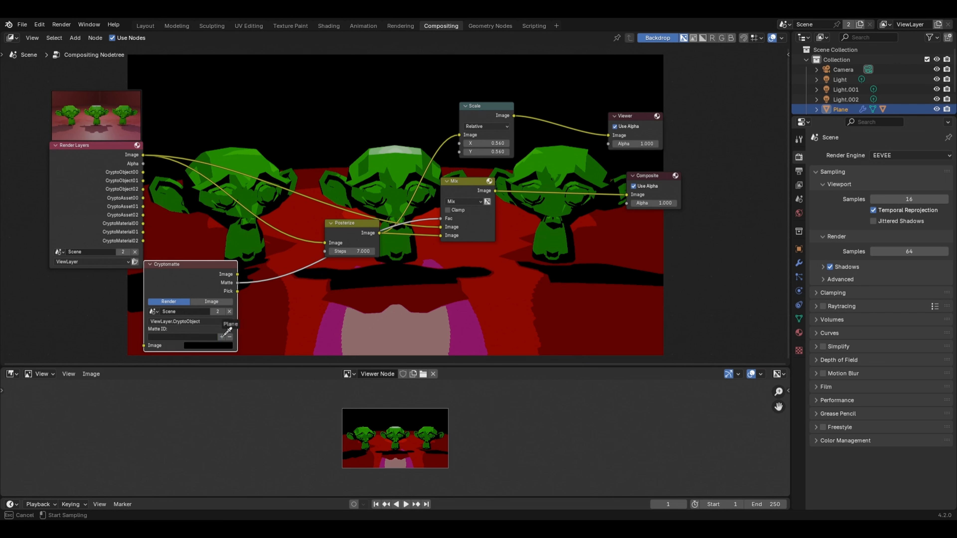
click(238, 173)
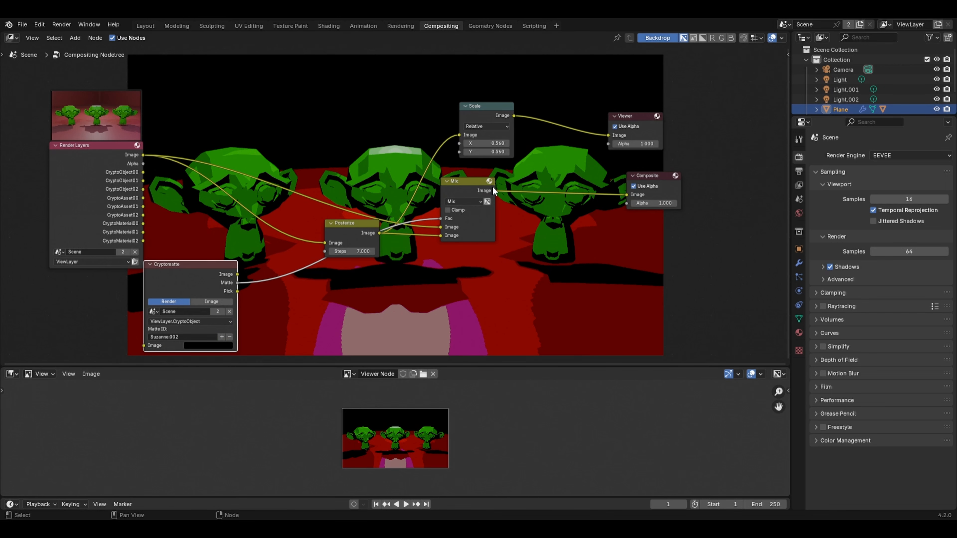
drag(494, 190, 459, 135)
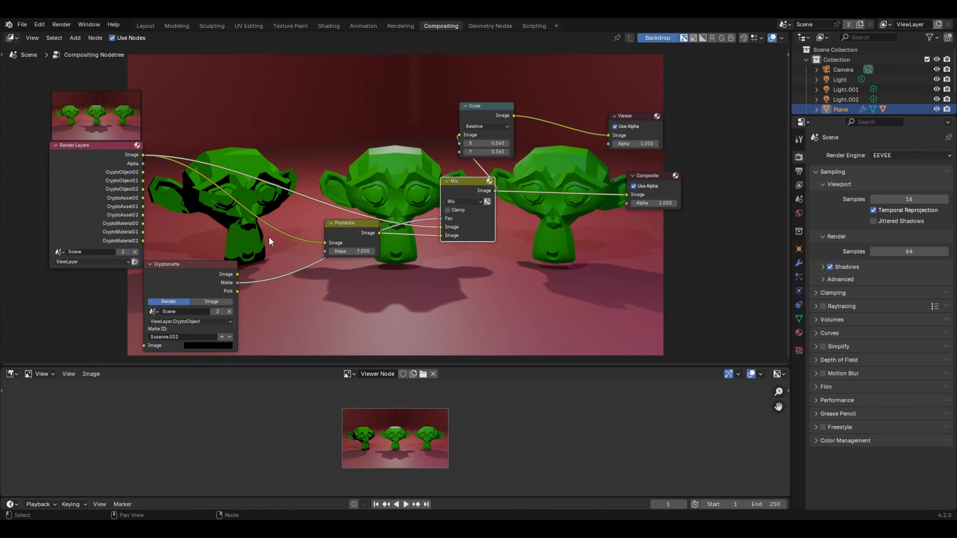
drag(351, 251, 365, 251)
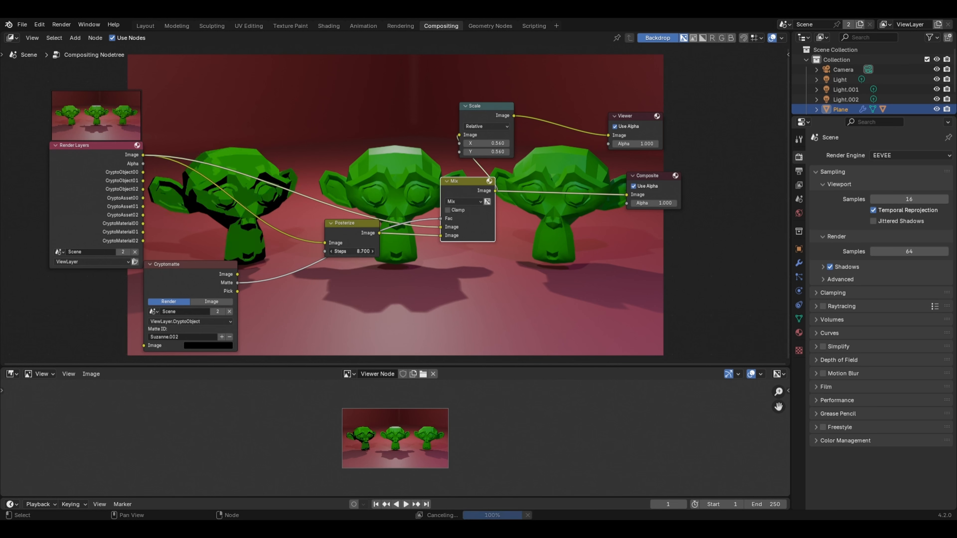
key(Escape)
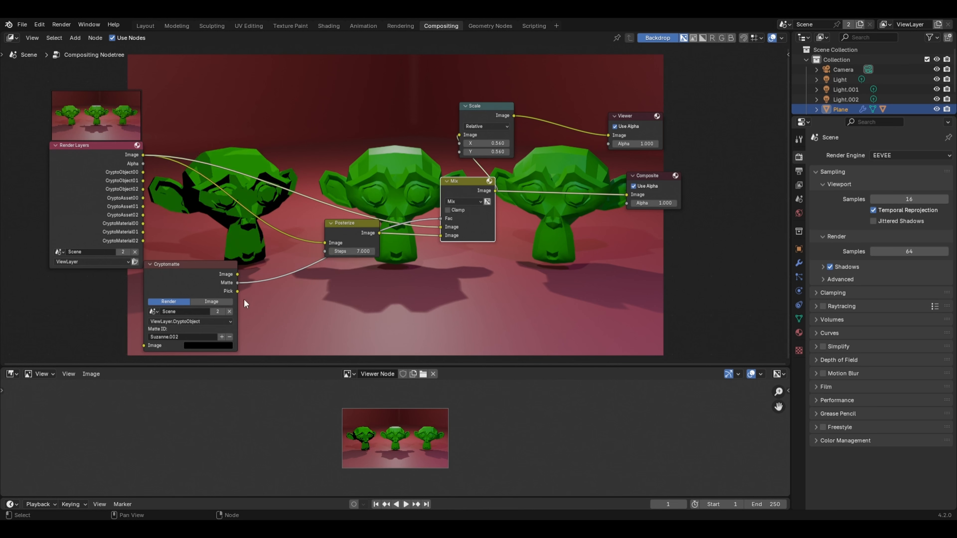
Step: Add the middle monkey head to the object matte and open the choice of Cryptomatte layers
click(222, 336)
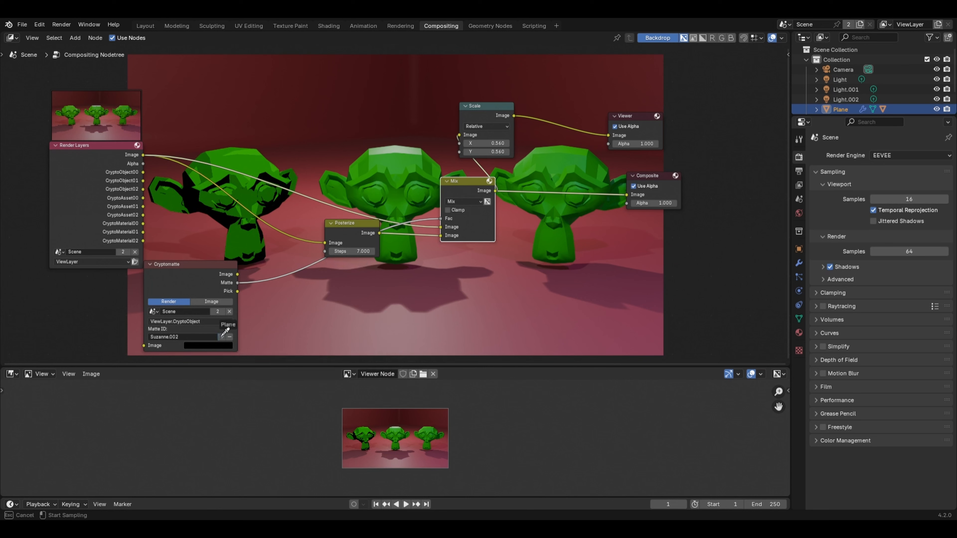
click(377, 166)
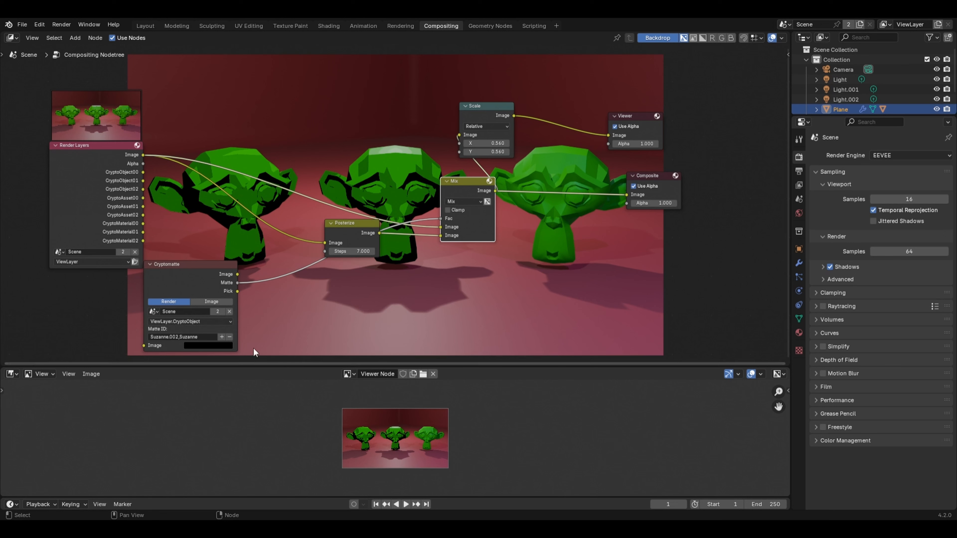
click(204, 320)
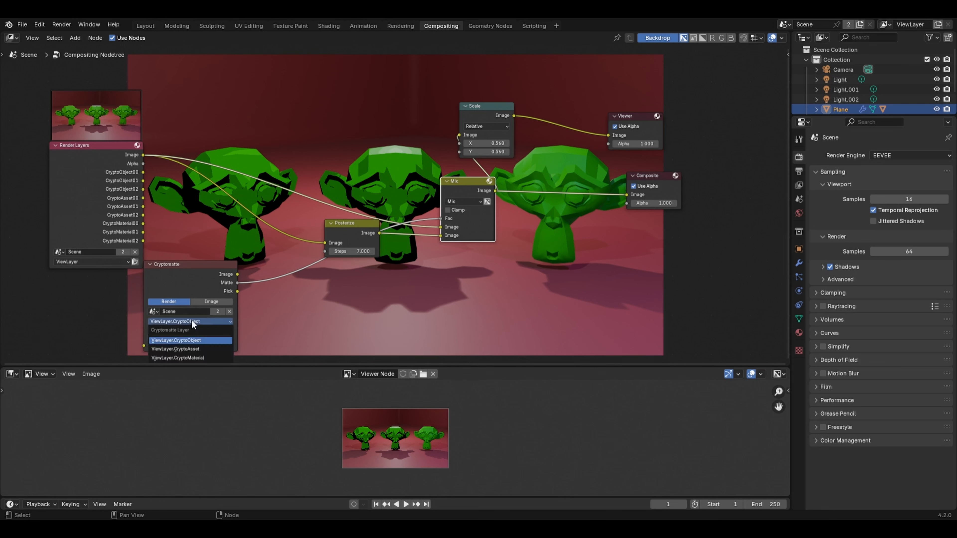